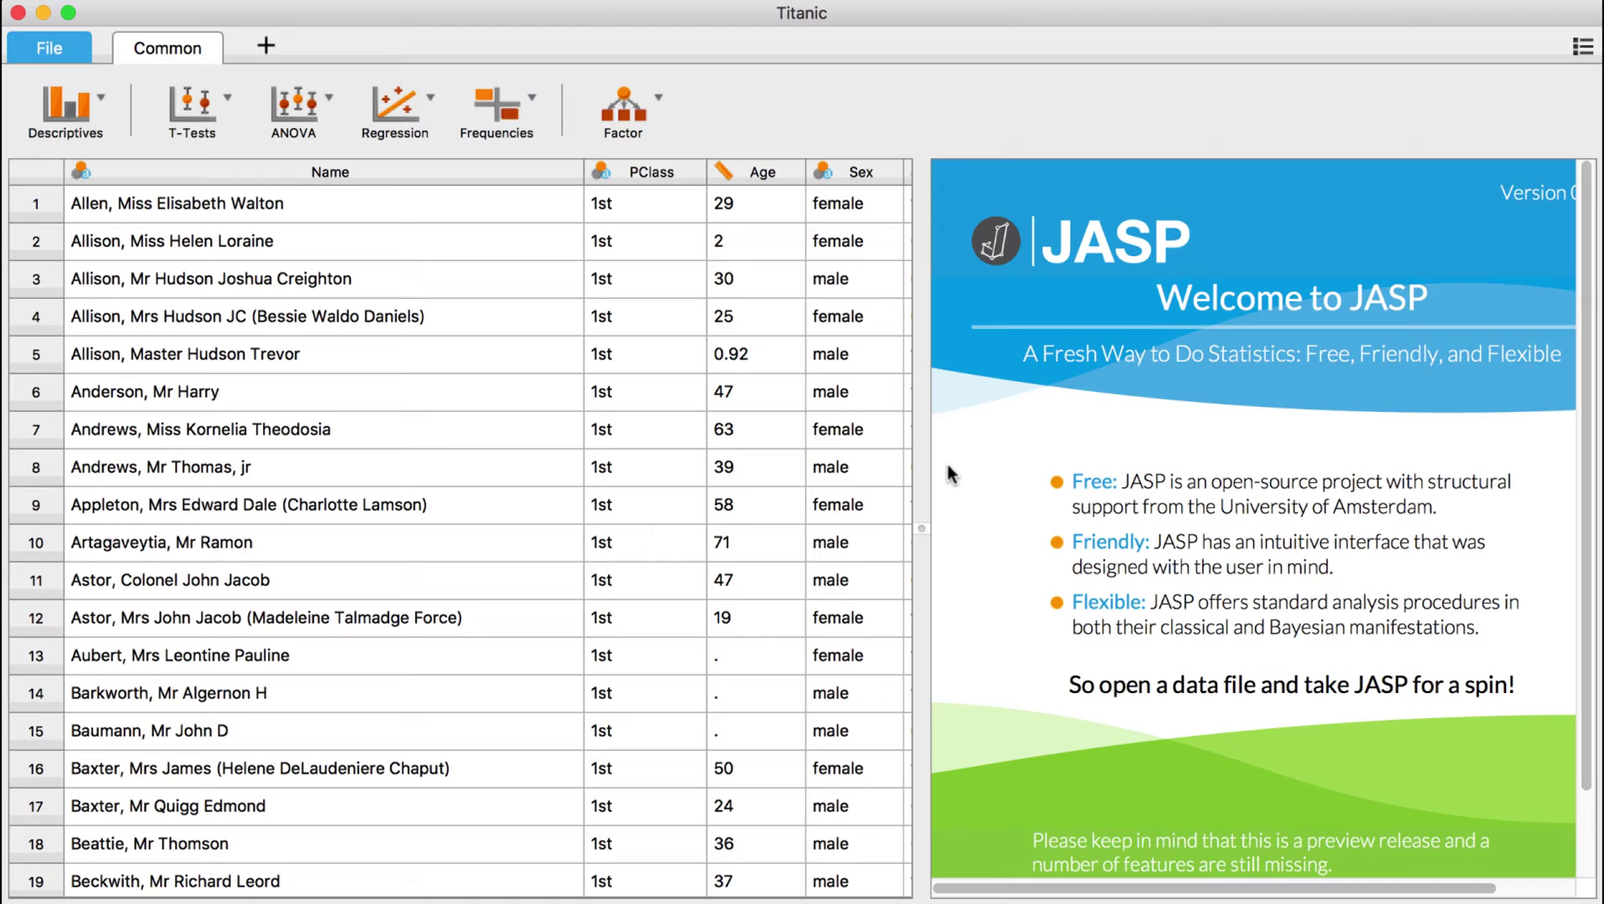
Run a logistic regression of Survived on covariate Age and factor PClass, including odds ratios.
scroll(785, 400, right, 5)
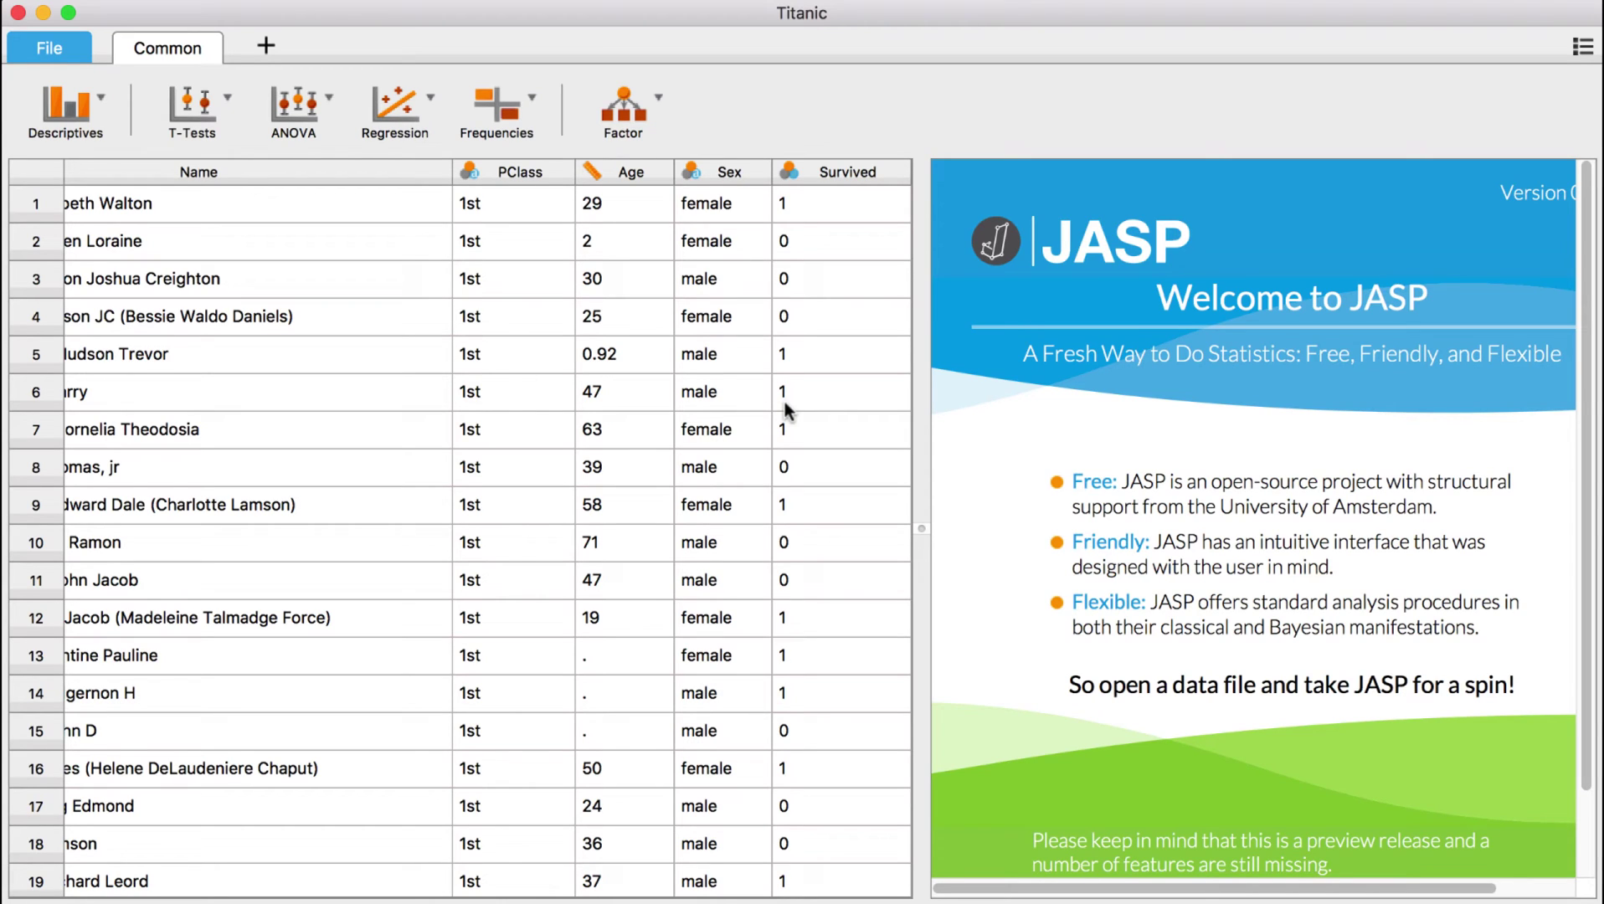
click(434, 113)
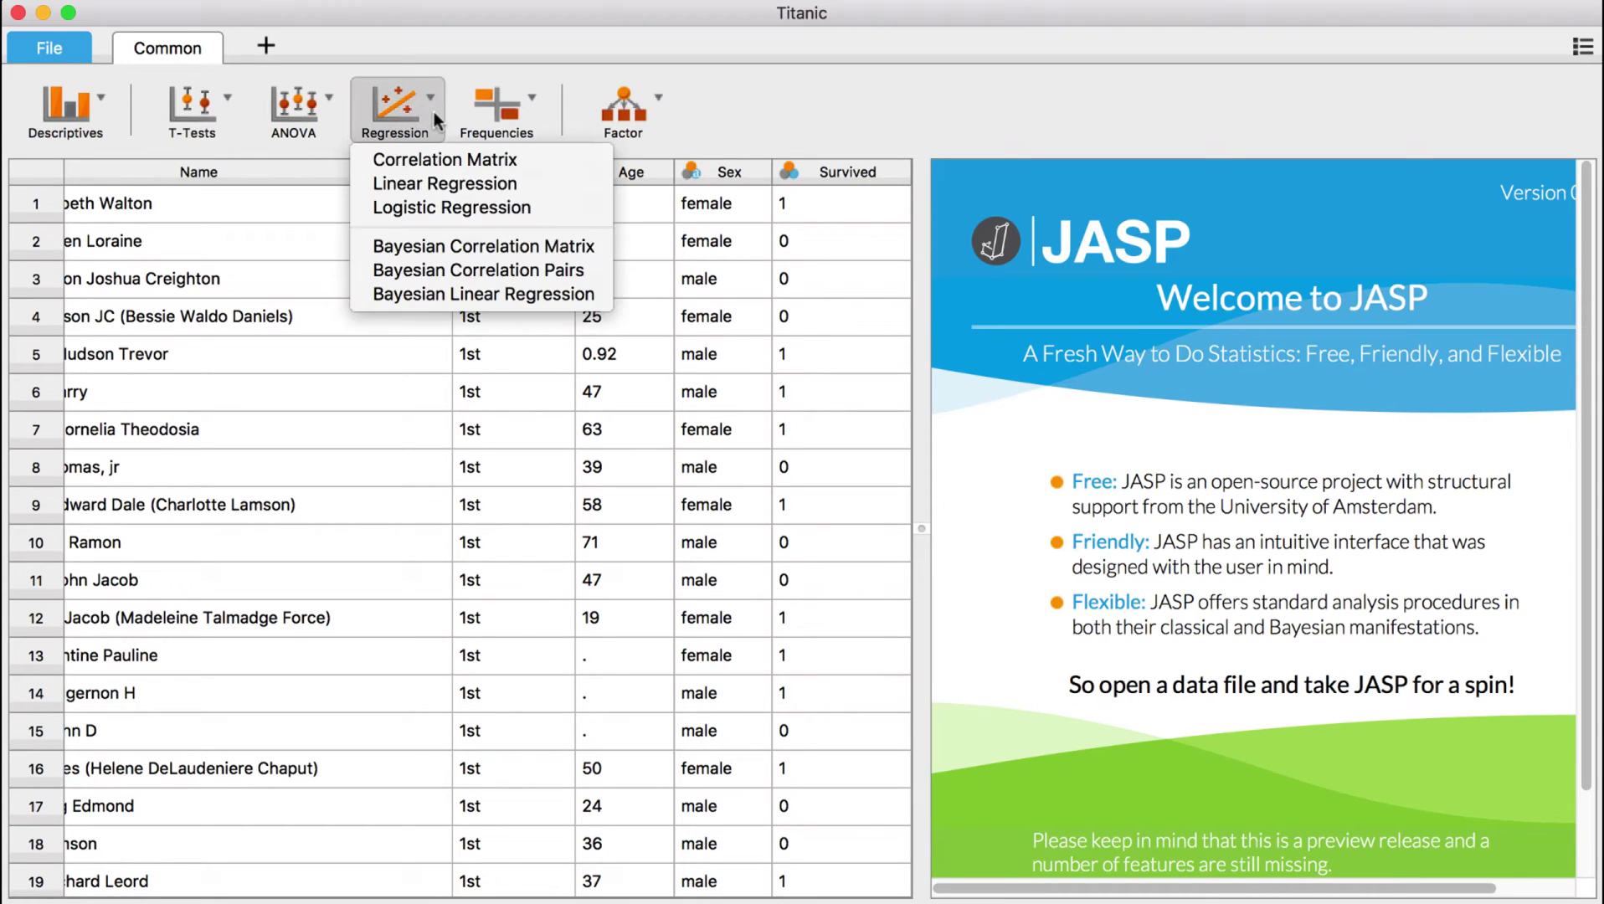
click(574, 210)
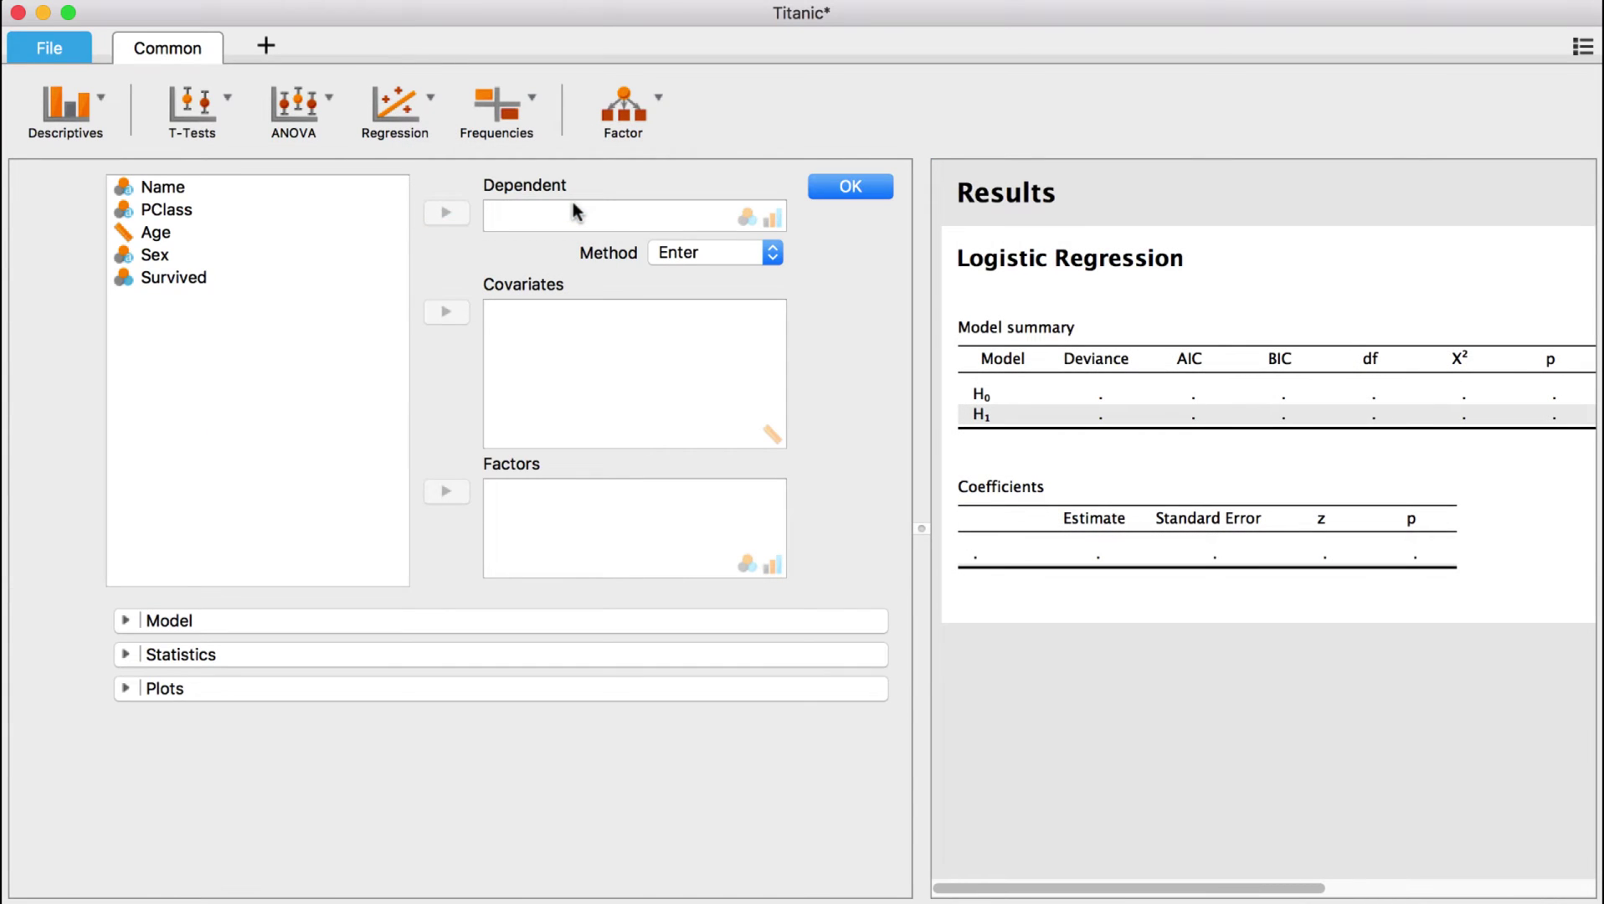
drag(198, 273, 585, 217)
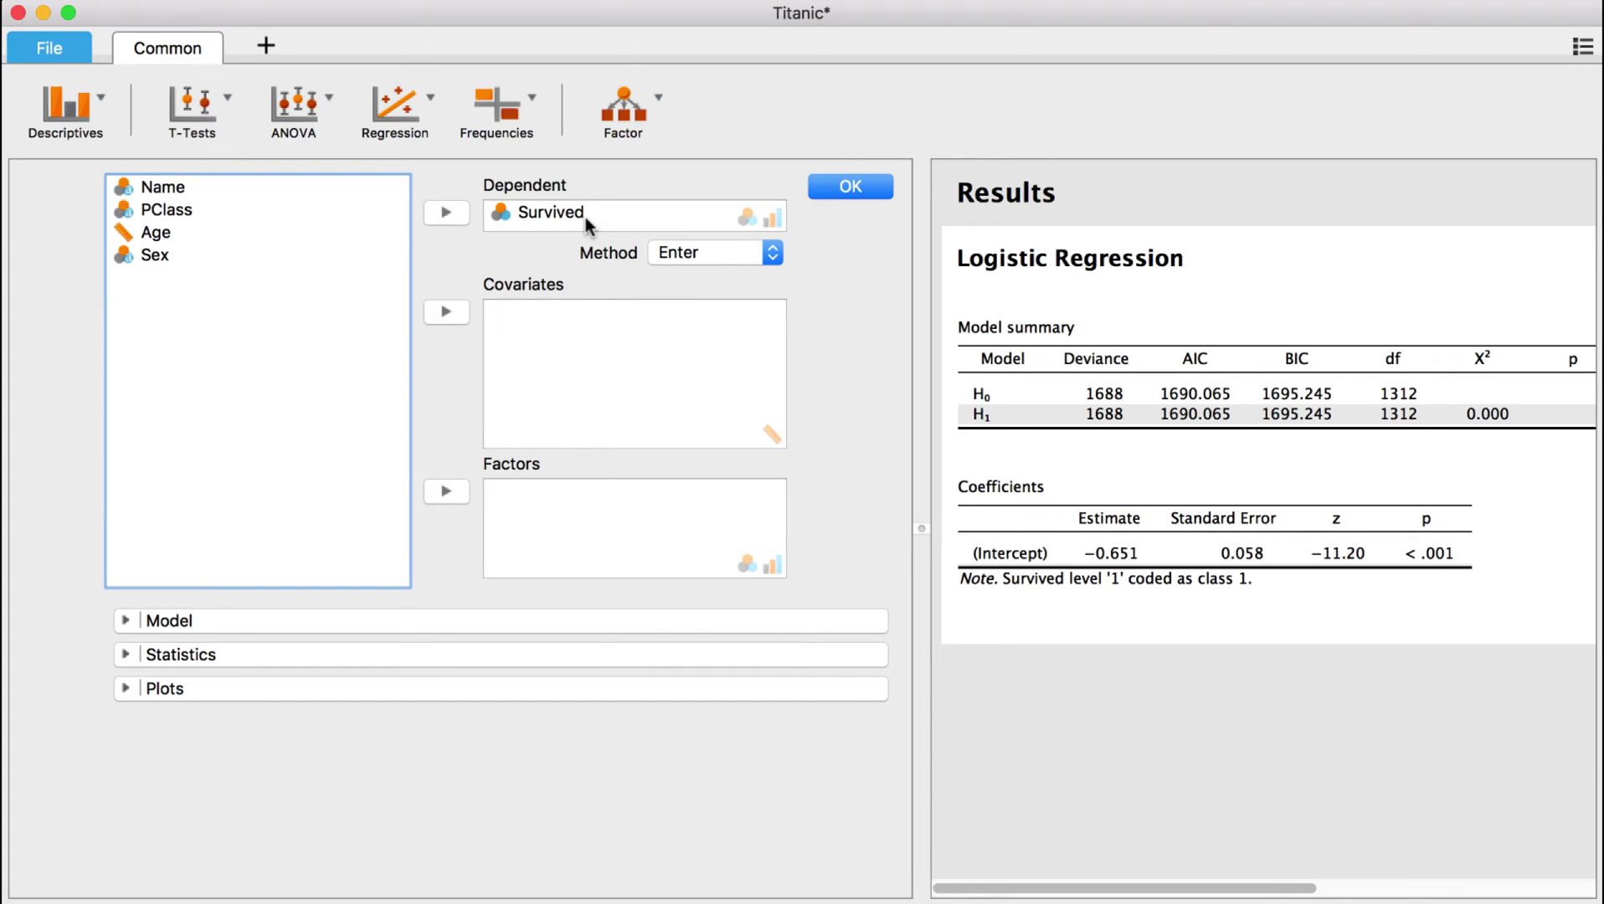
click(158, 236)
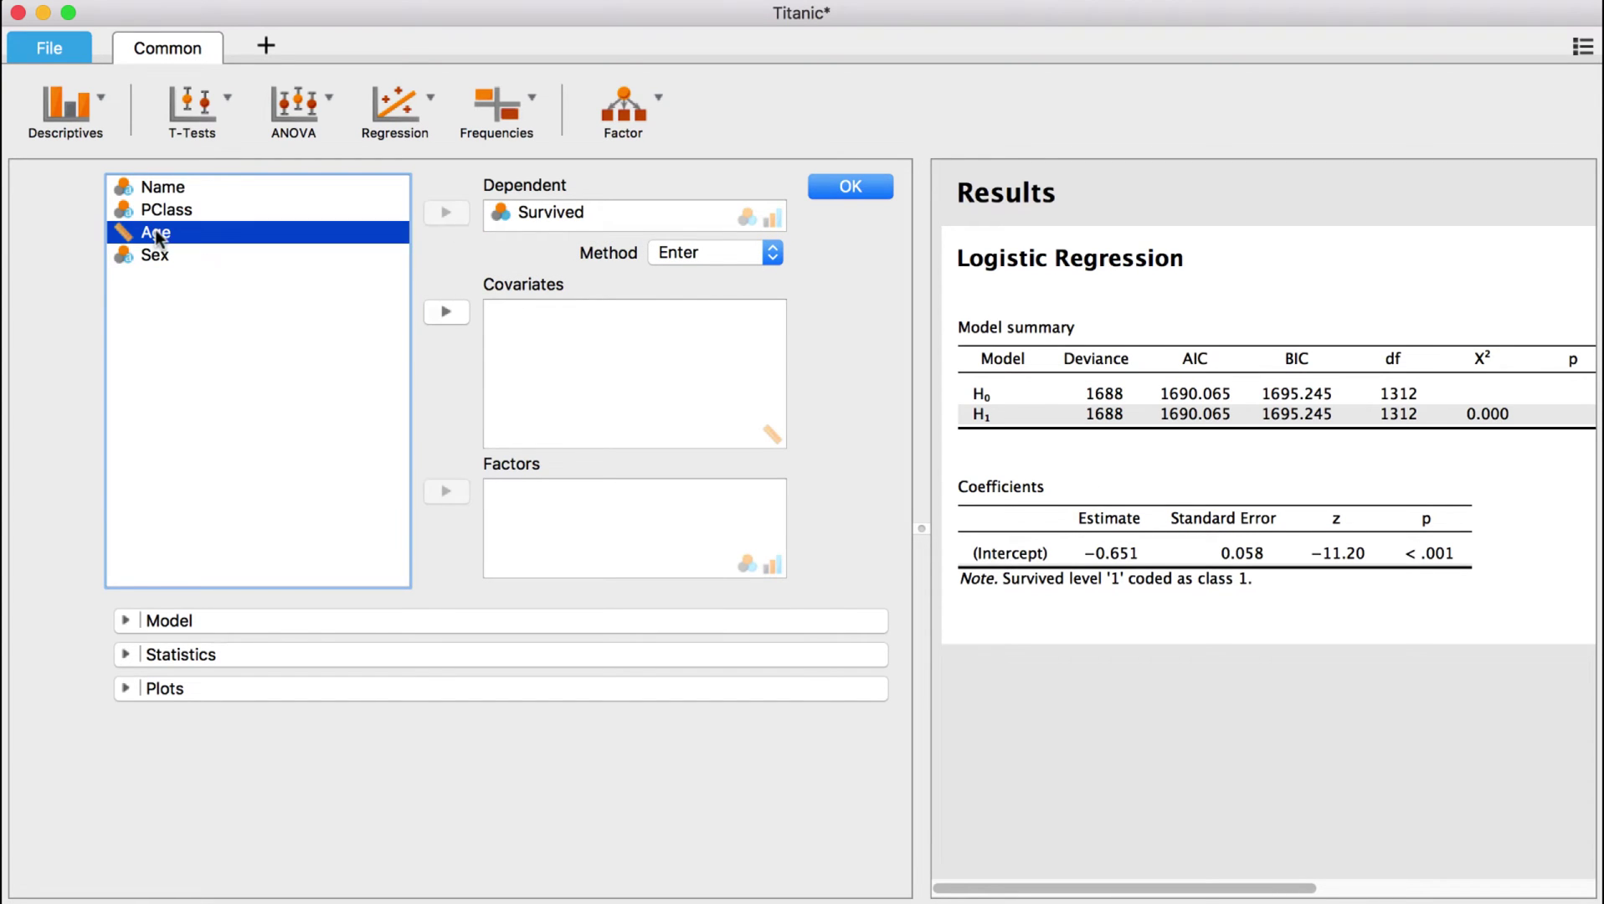
drag(158, 236, 612, 358)
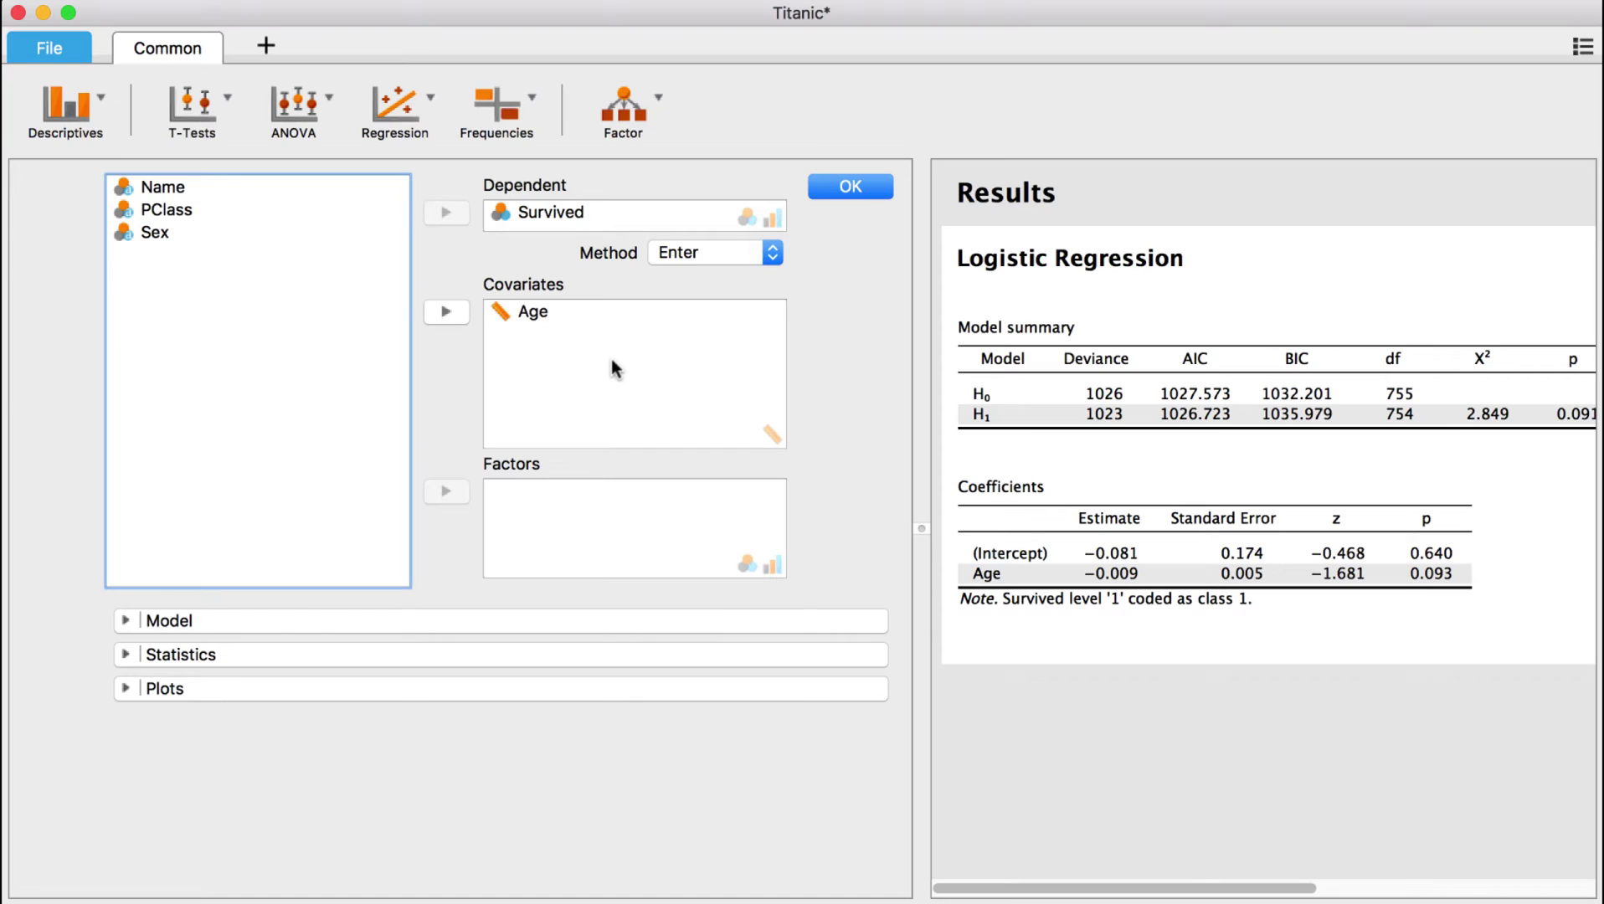
drag(172, 216, 575, 519)
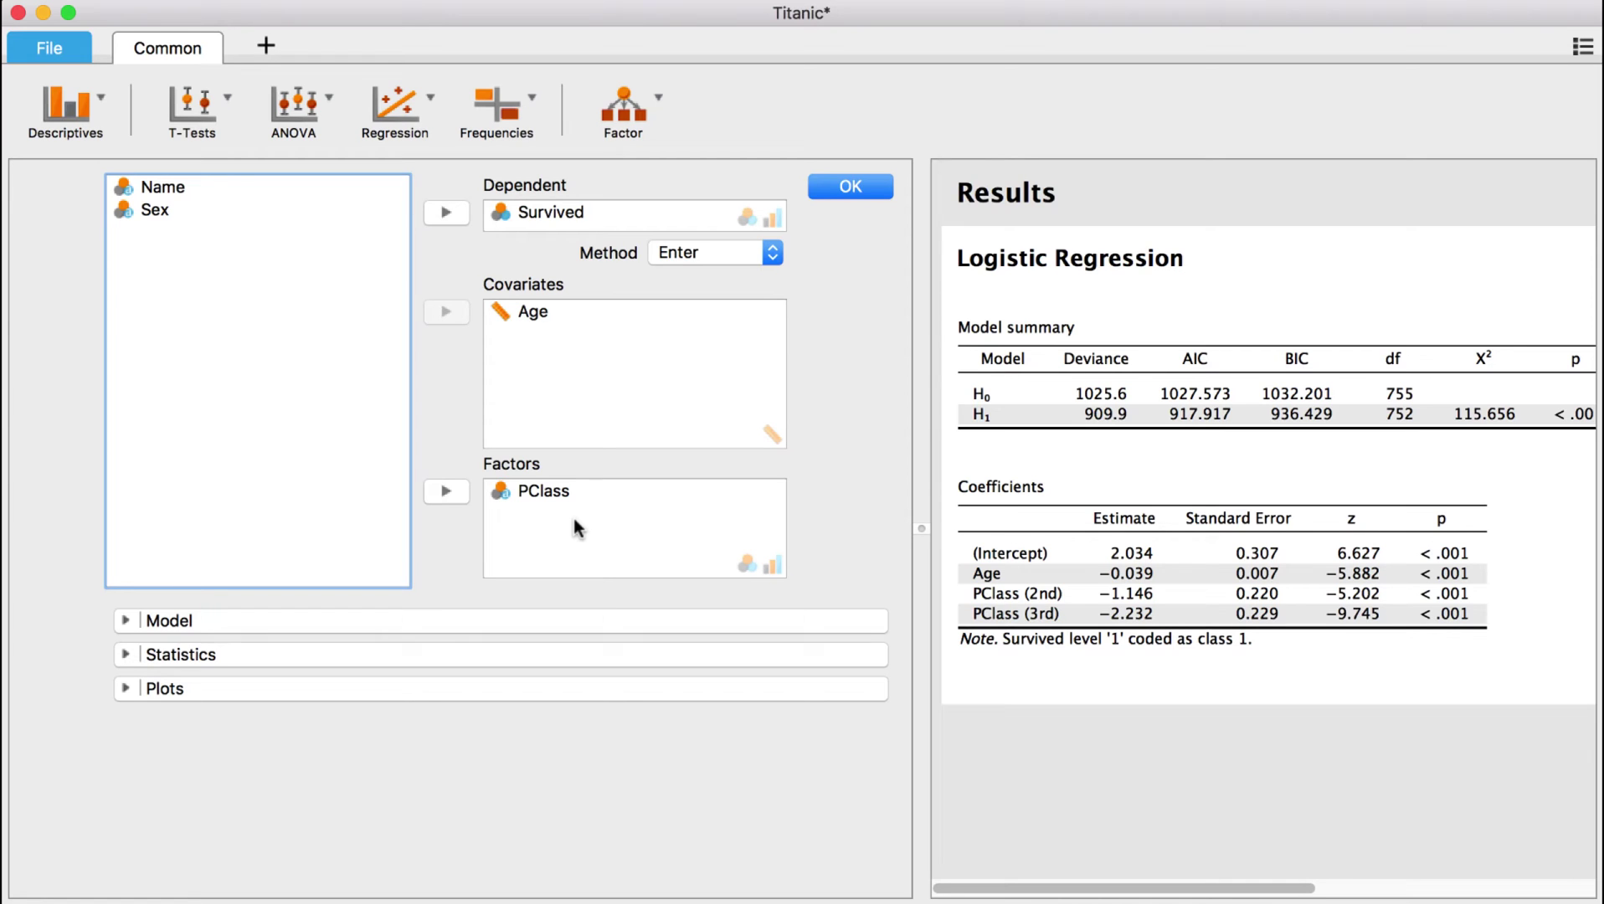
click(127, 656)
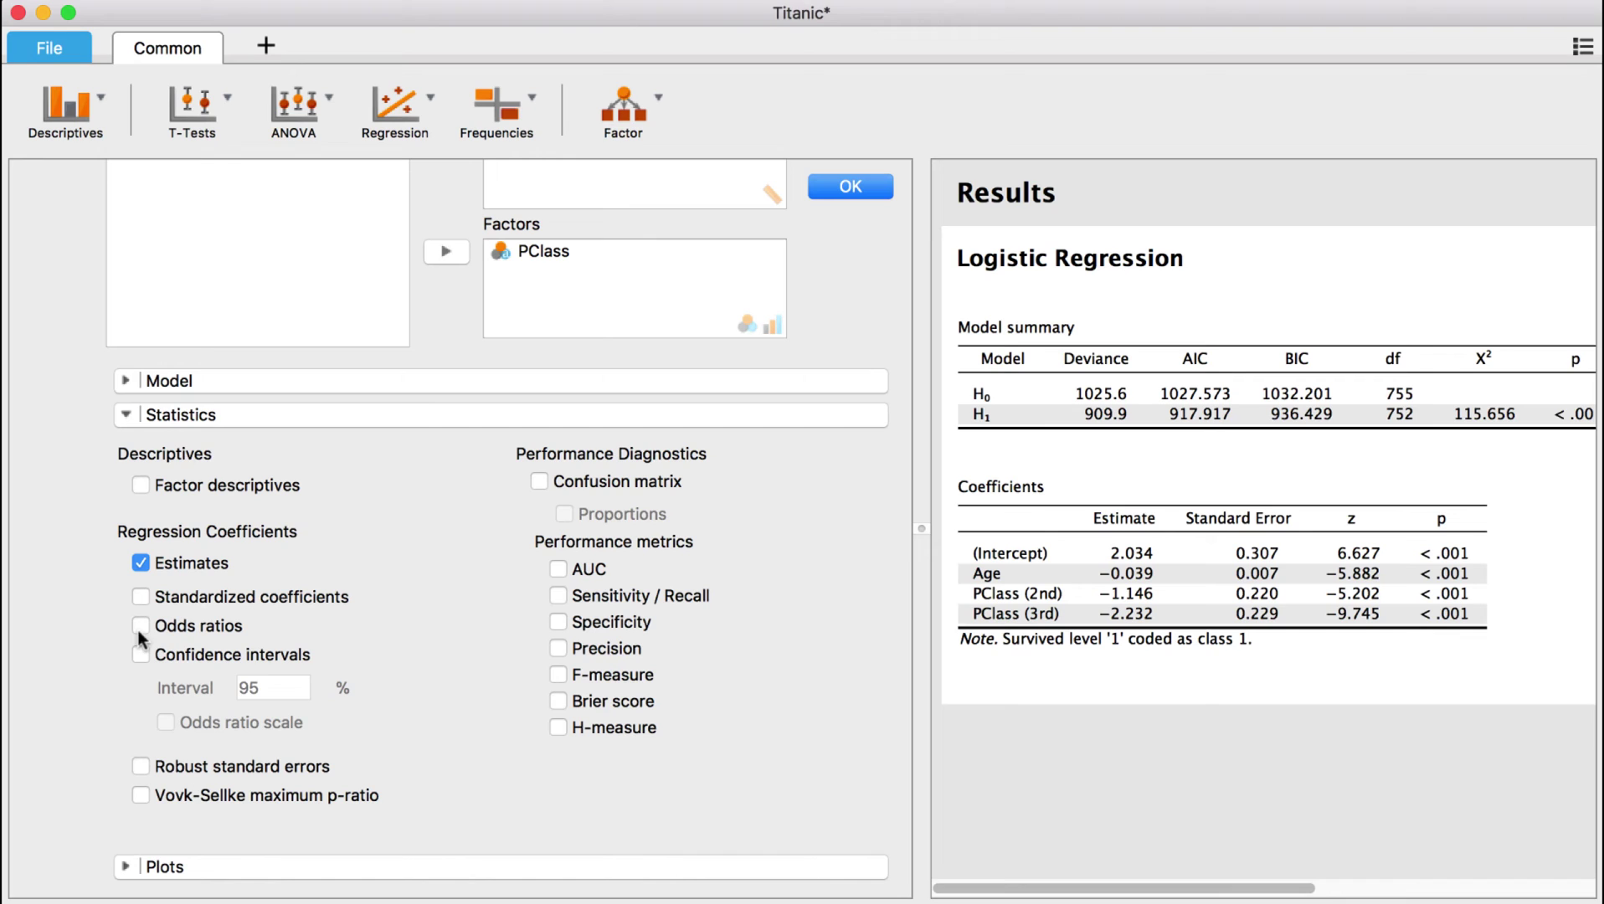
click(141, 627)
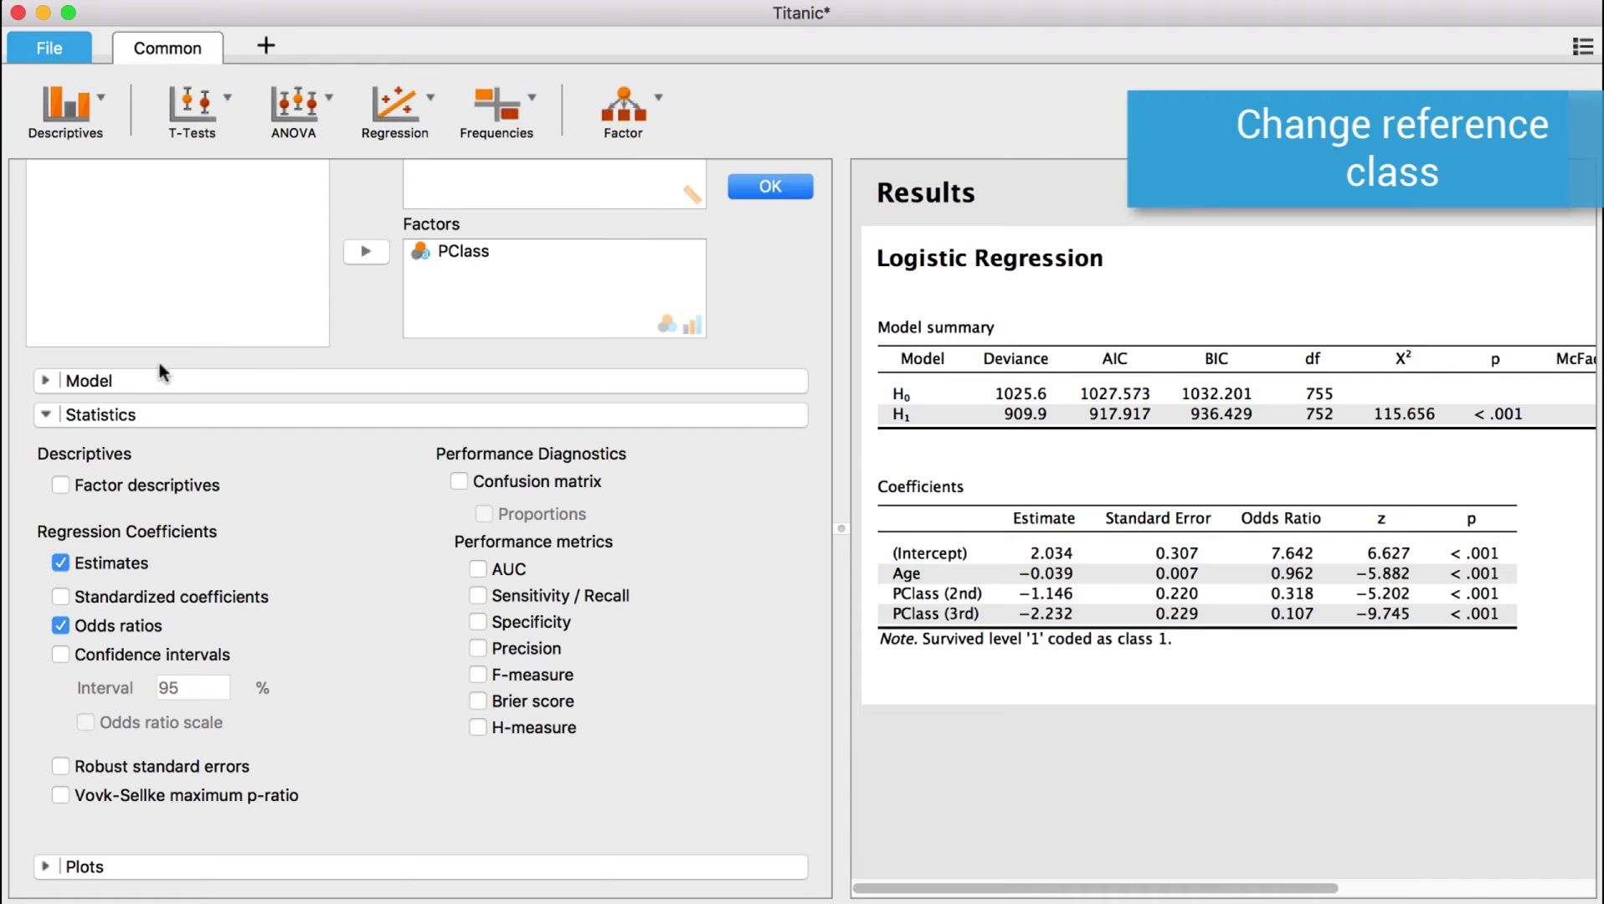
Move the 3rd PClass level to the bottom so levels read 1st, 2nd, 3rd.
click(45, 415)
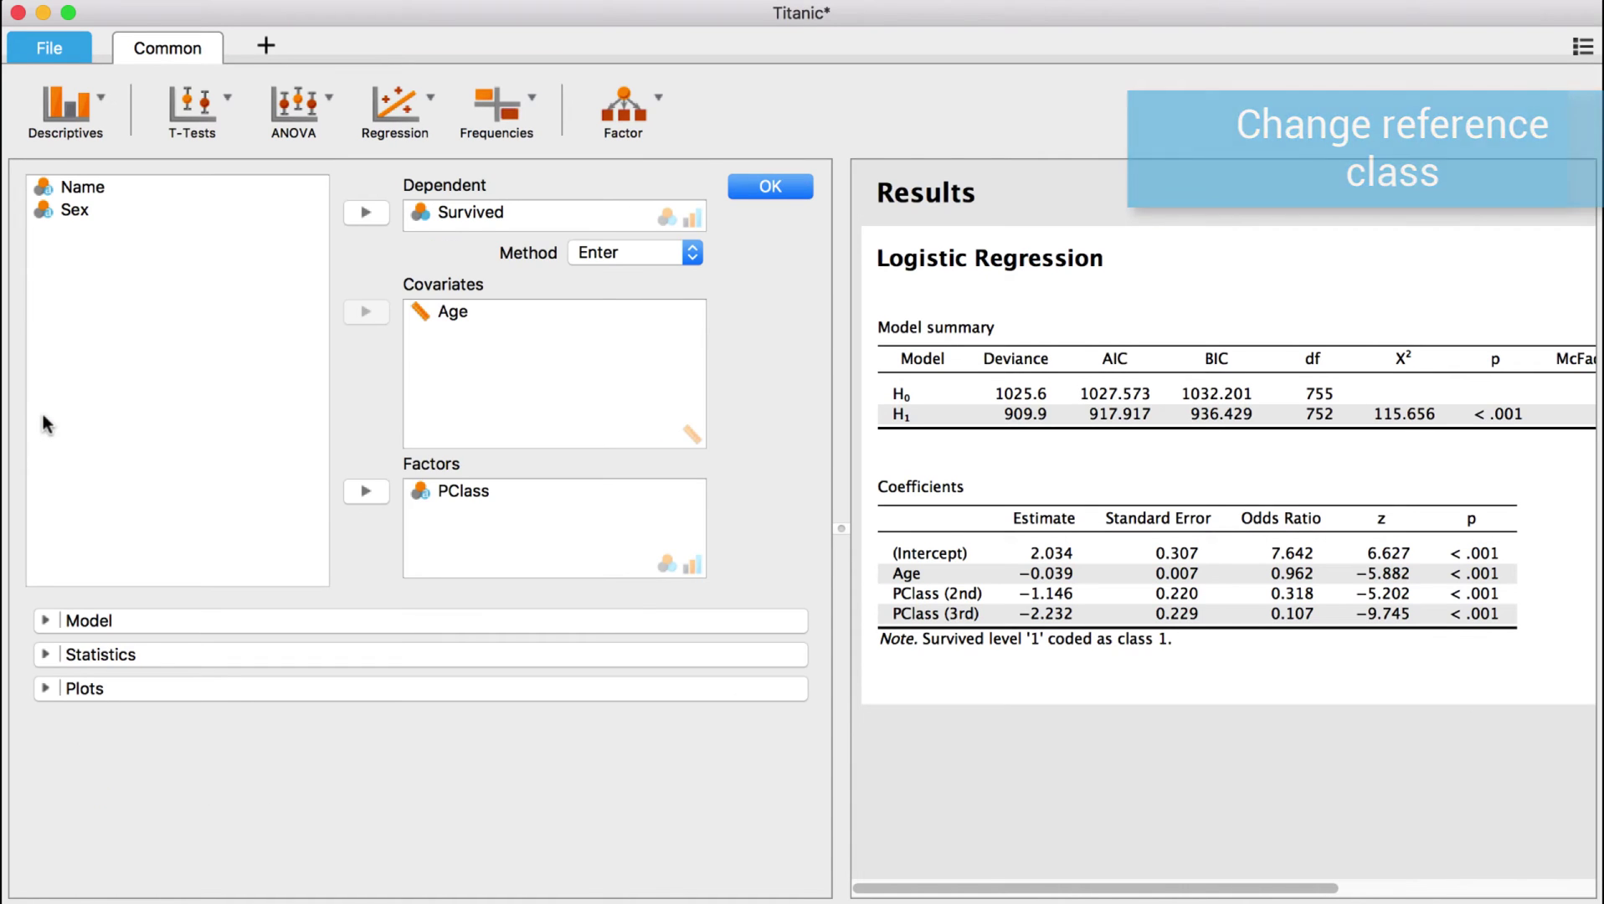
click(786, 188)
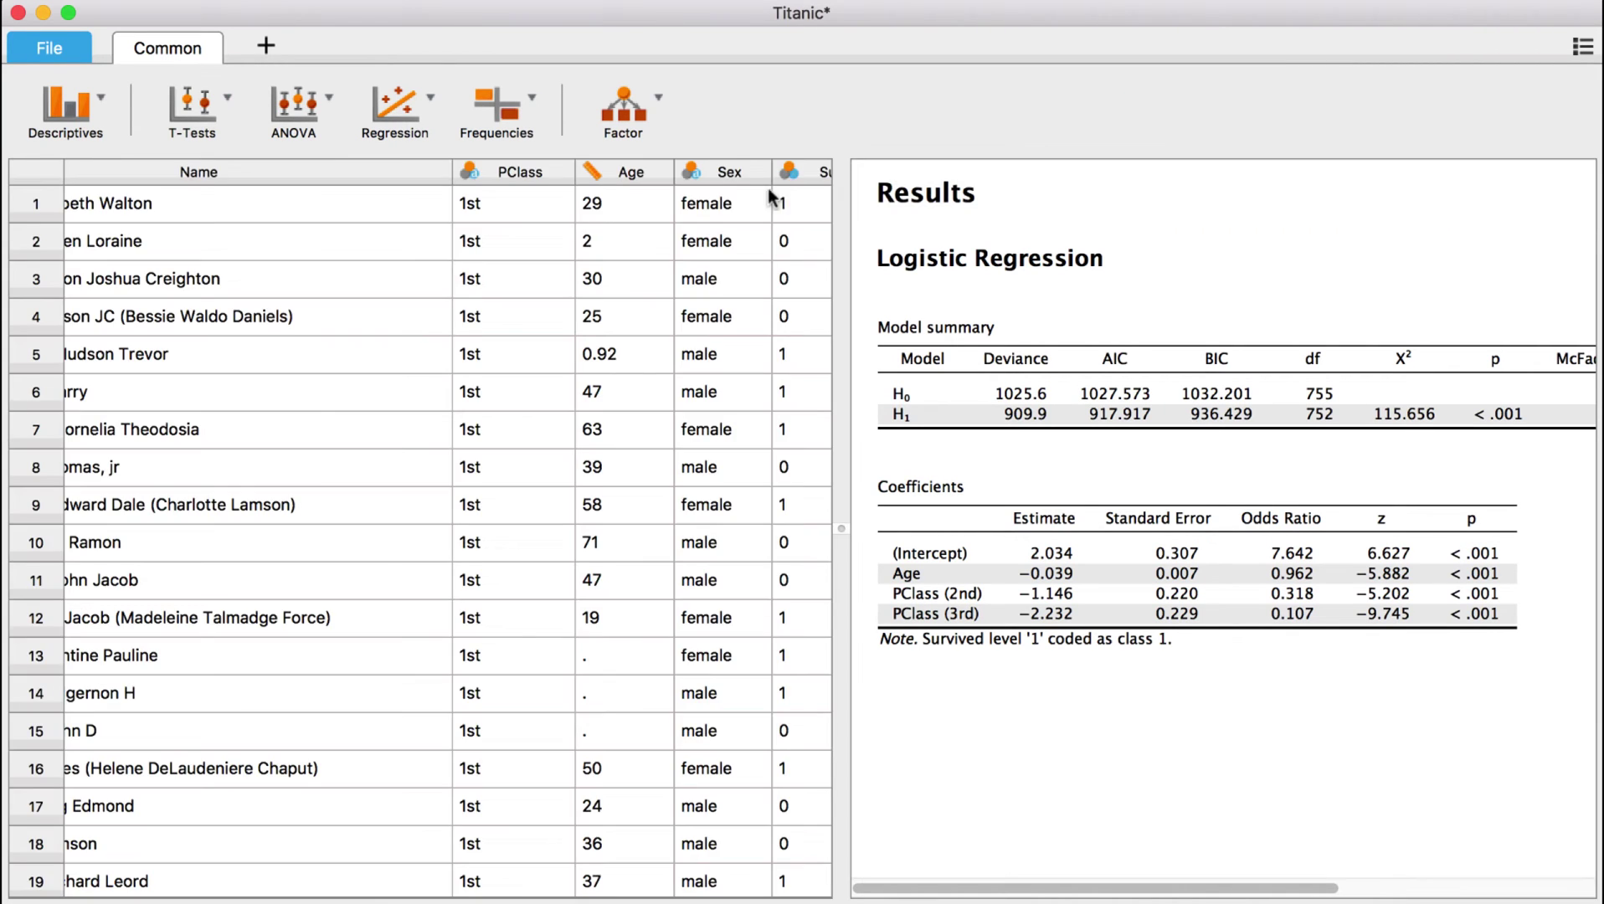
click(516, 170)
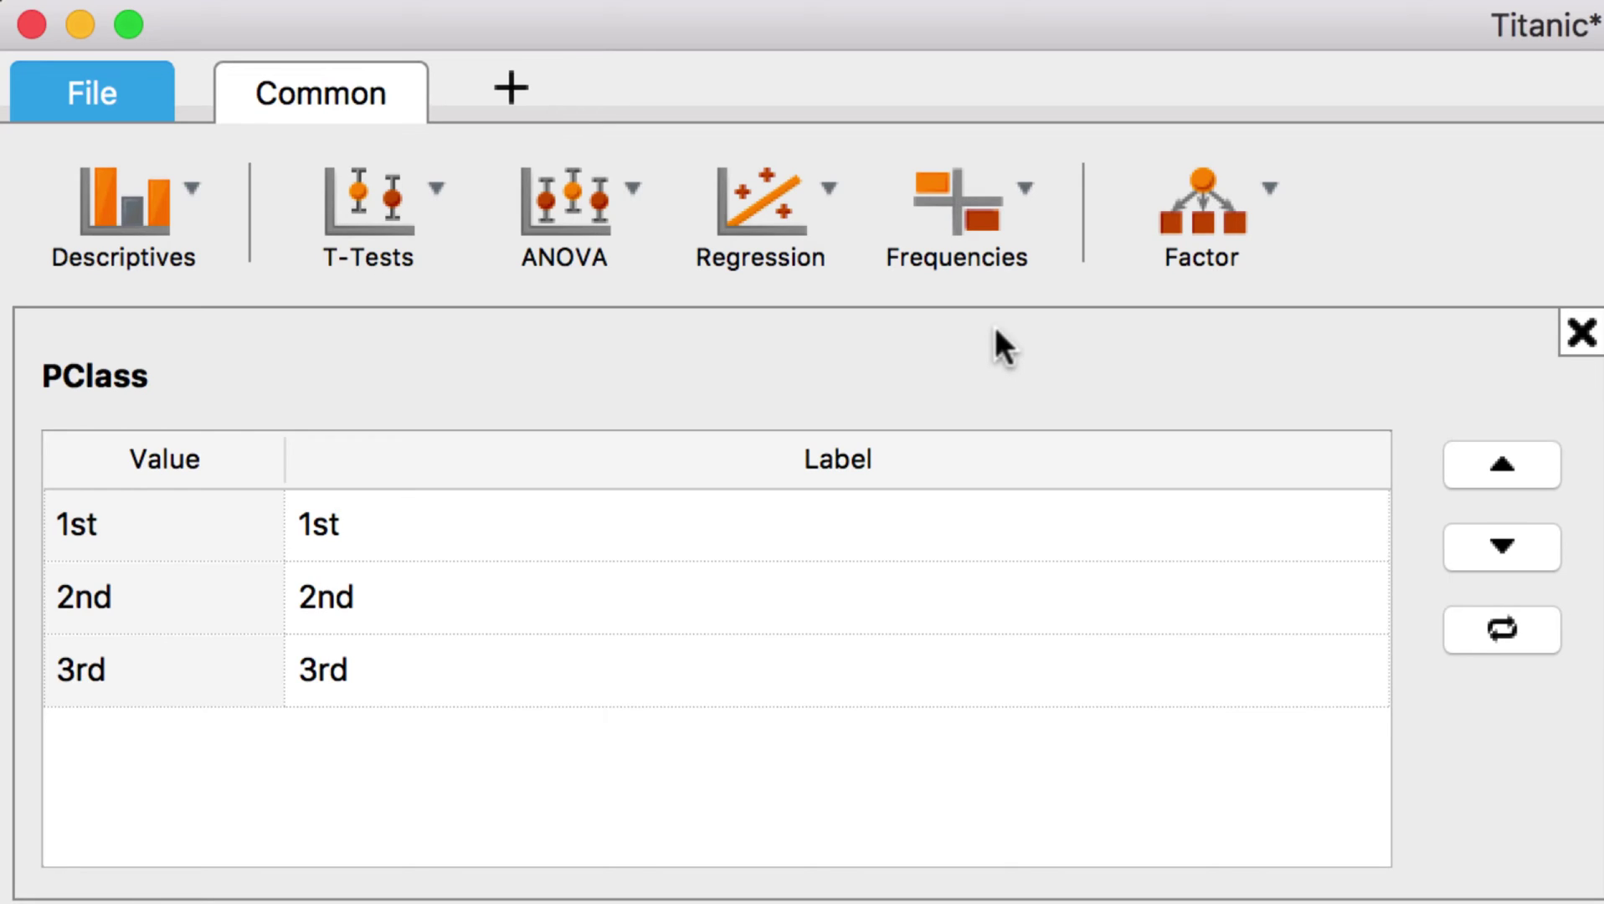
click(385, 678)
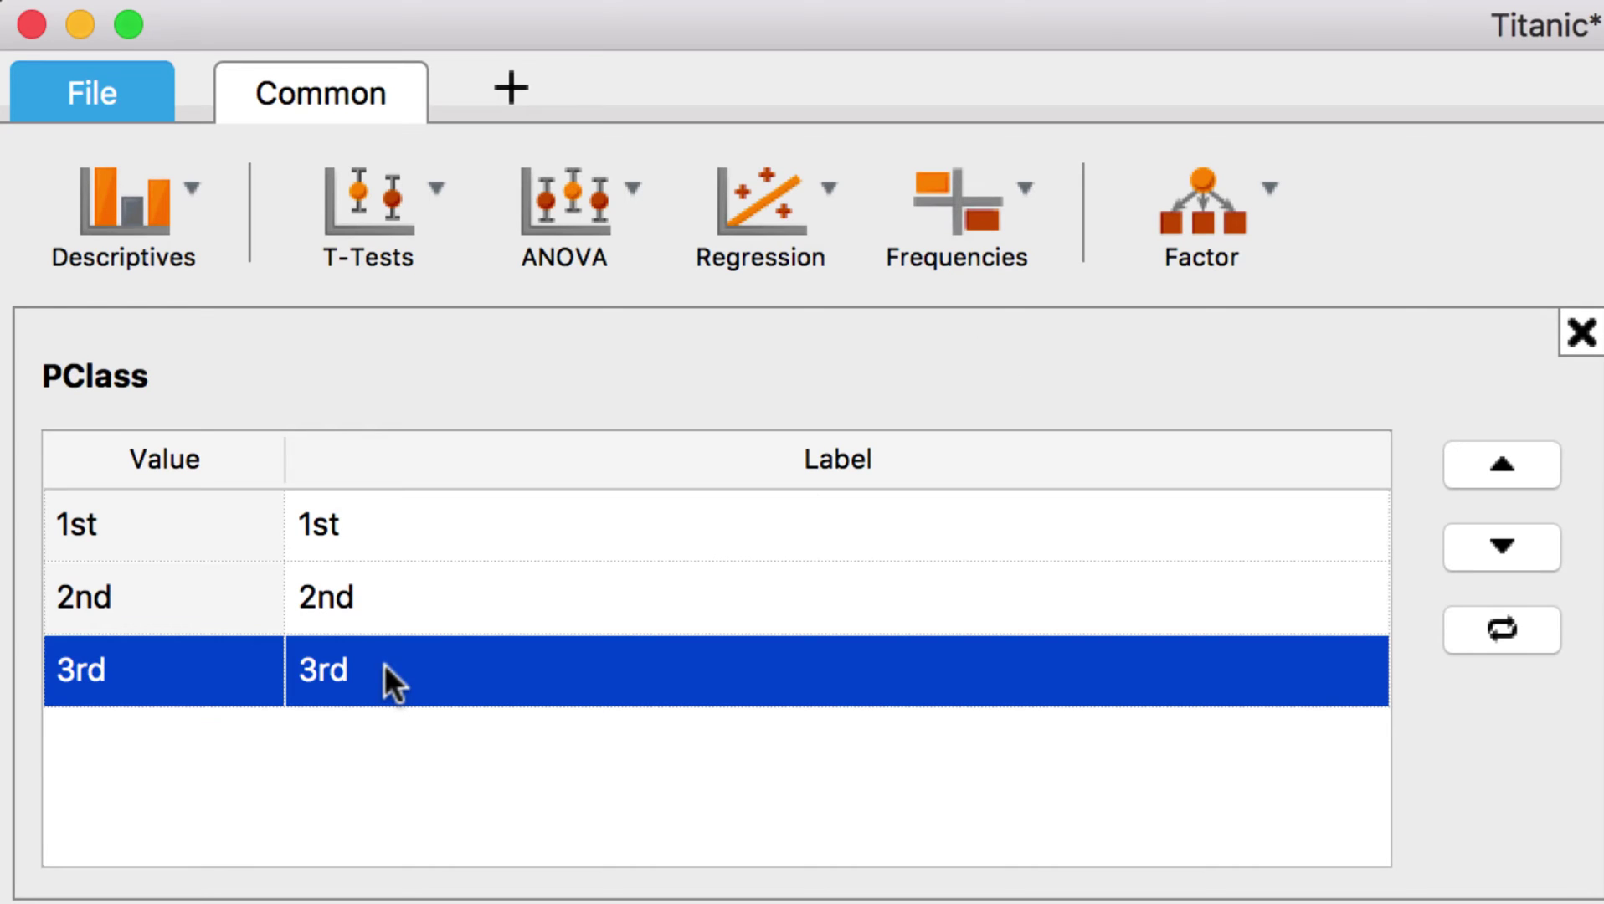
click(1540, 484)
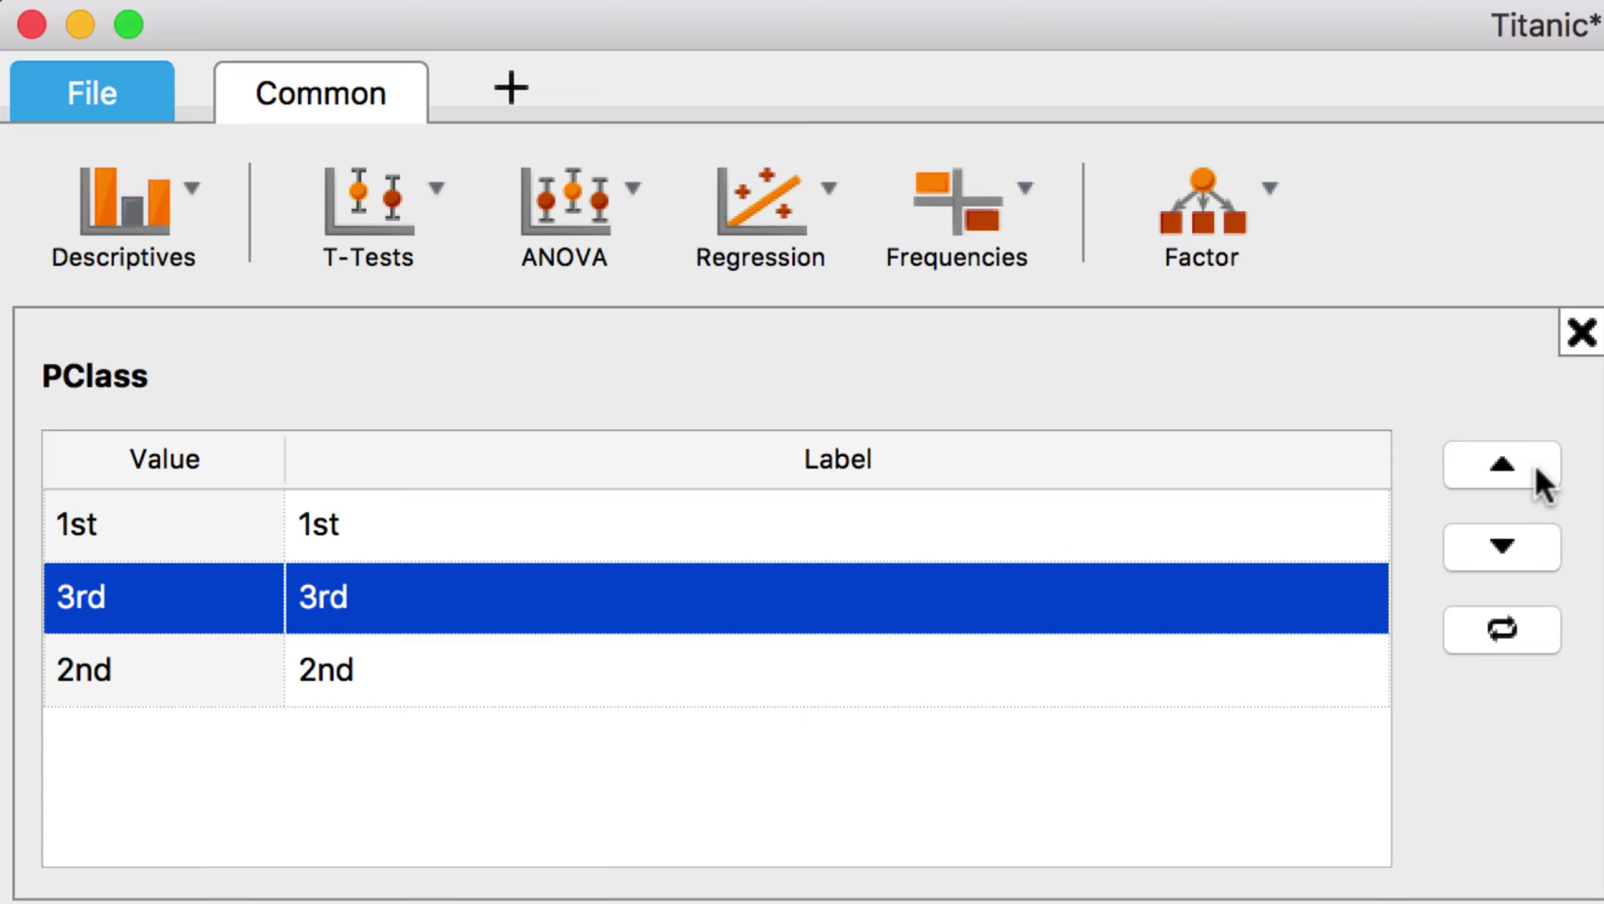
click(1537, 470)
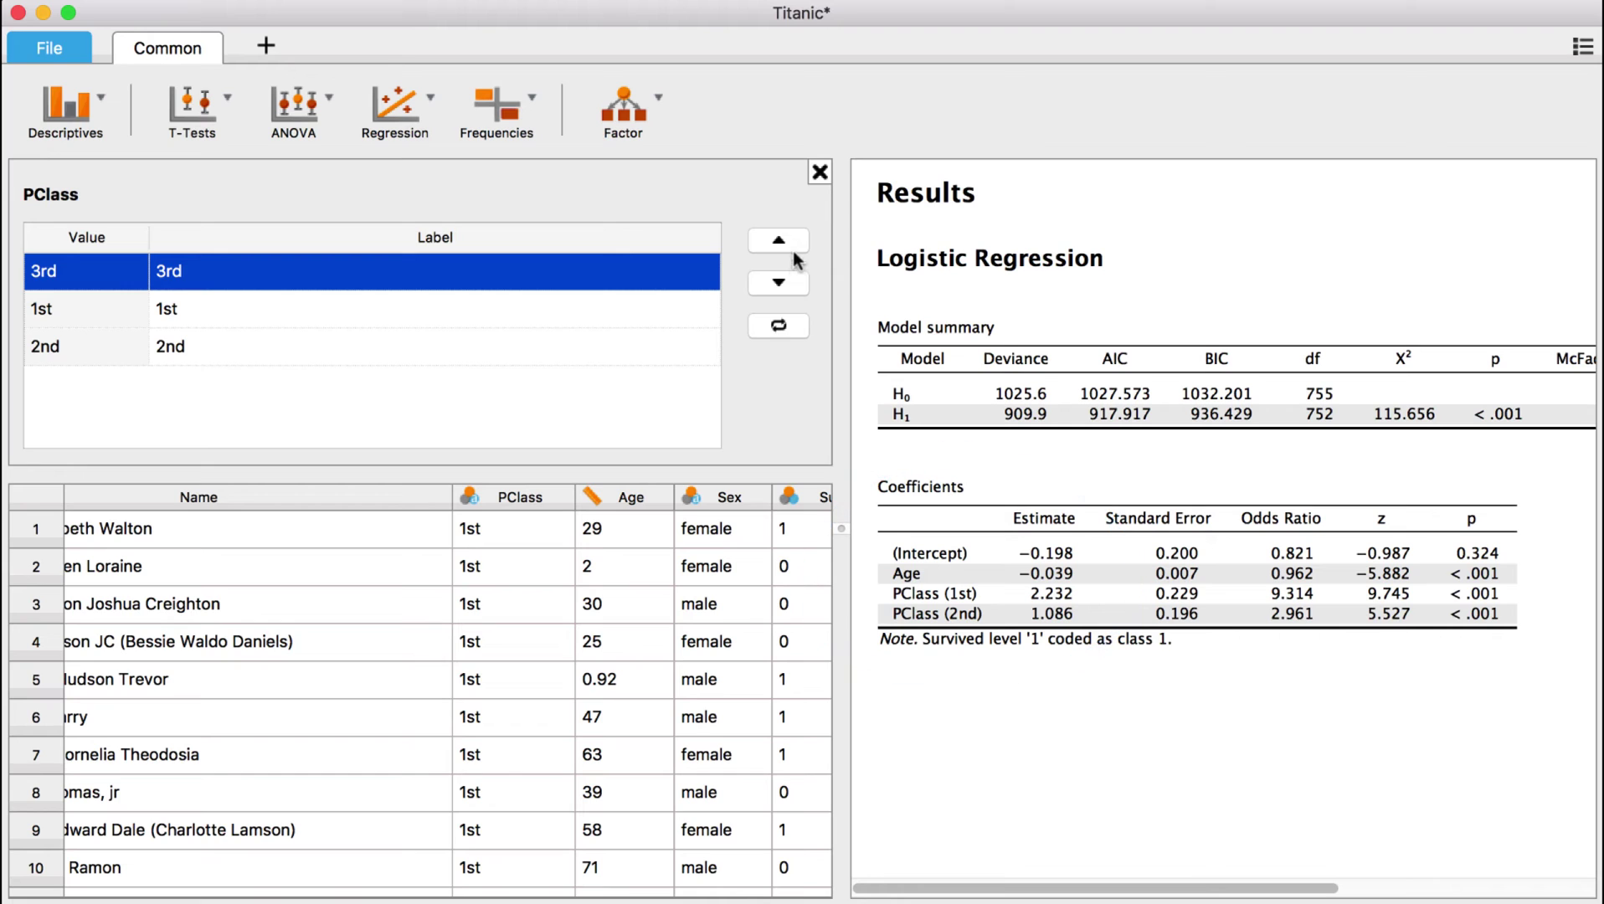
click(785, 285)
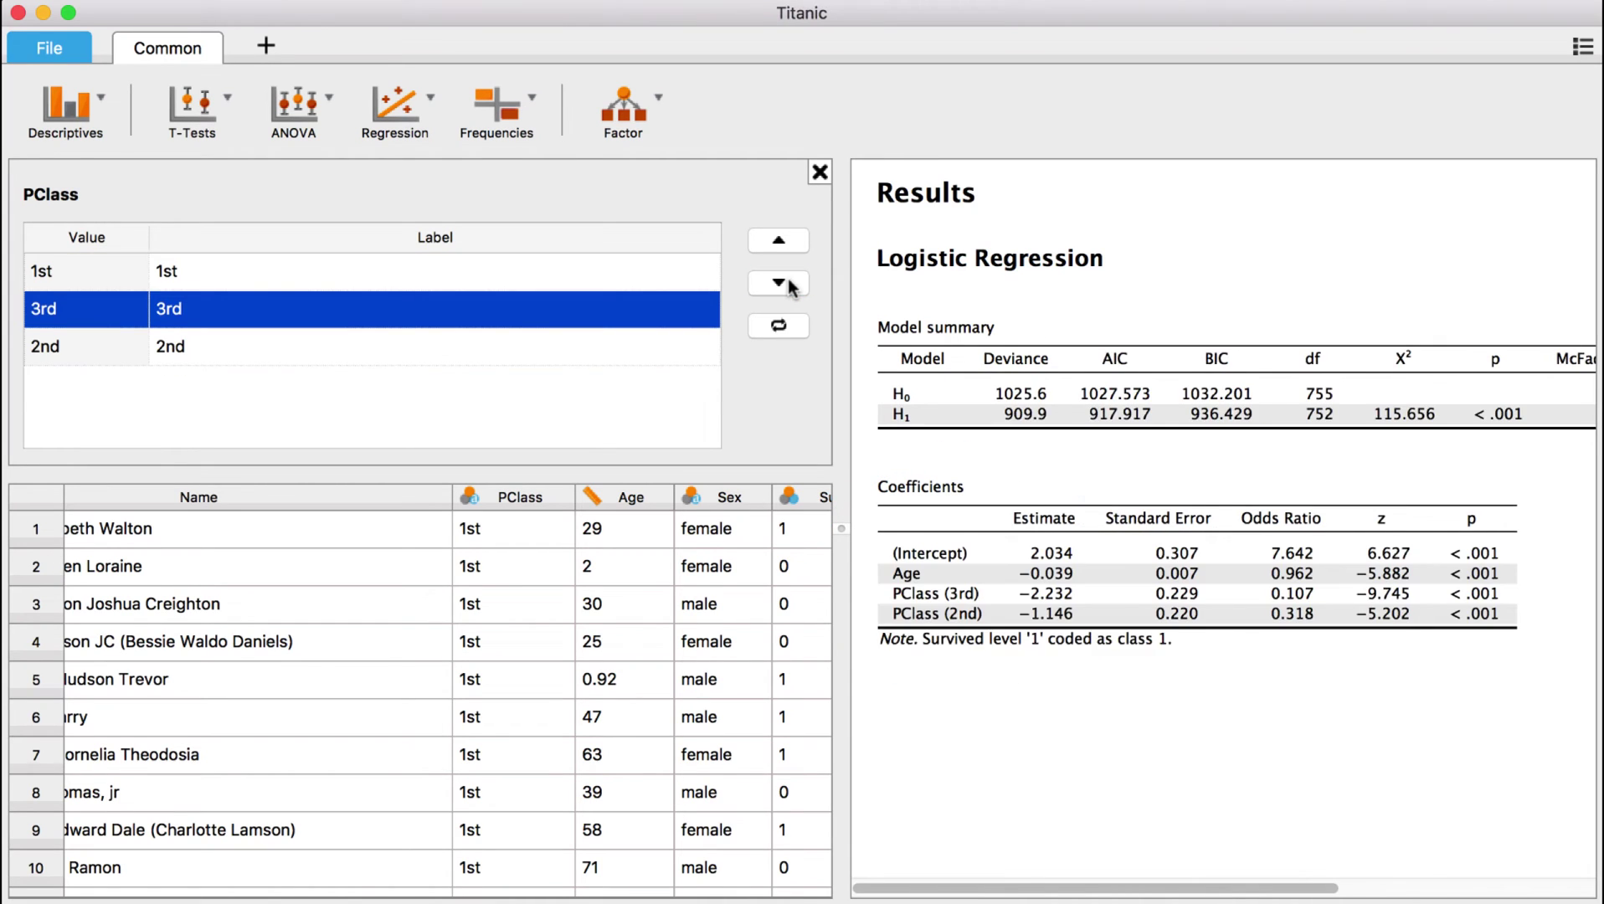
click(790, 286)
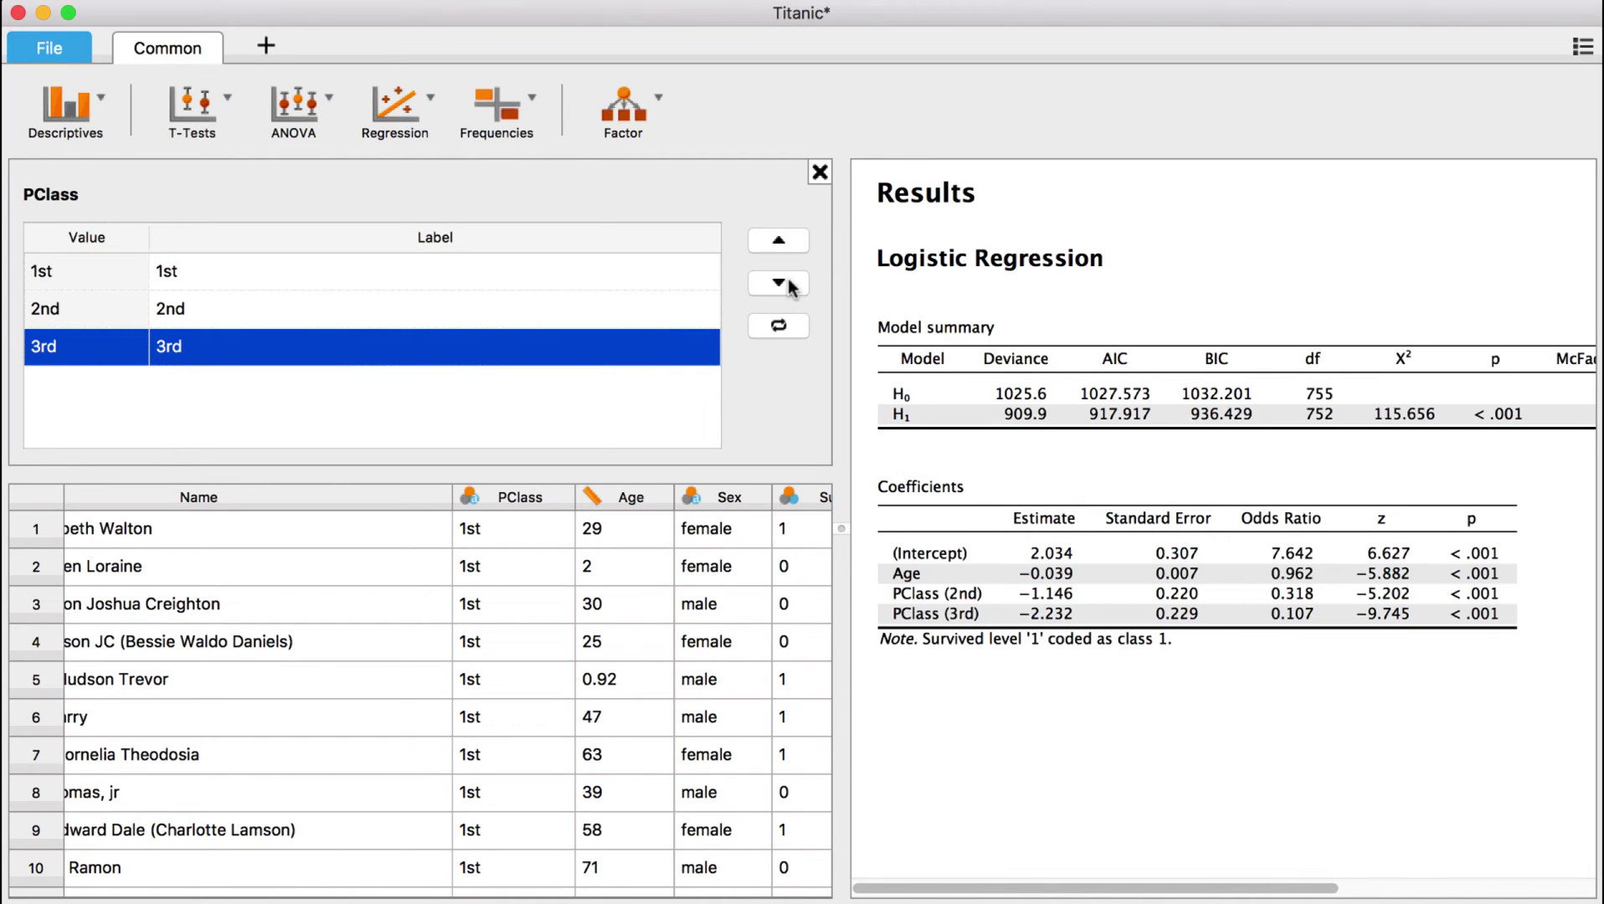
Turn on conditional estimates plots, showing survival falling with Age and from 1st to 3rd class.
click(820, 172)
click(1135, 389)
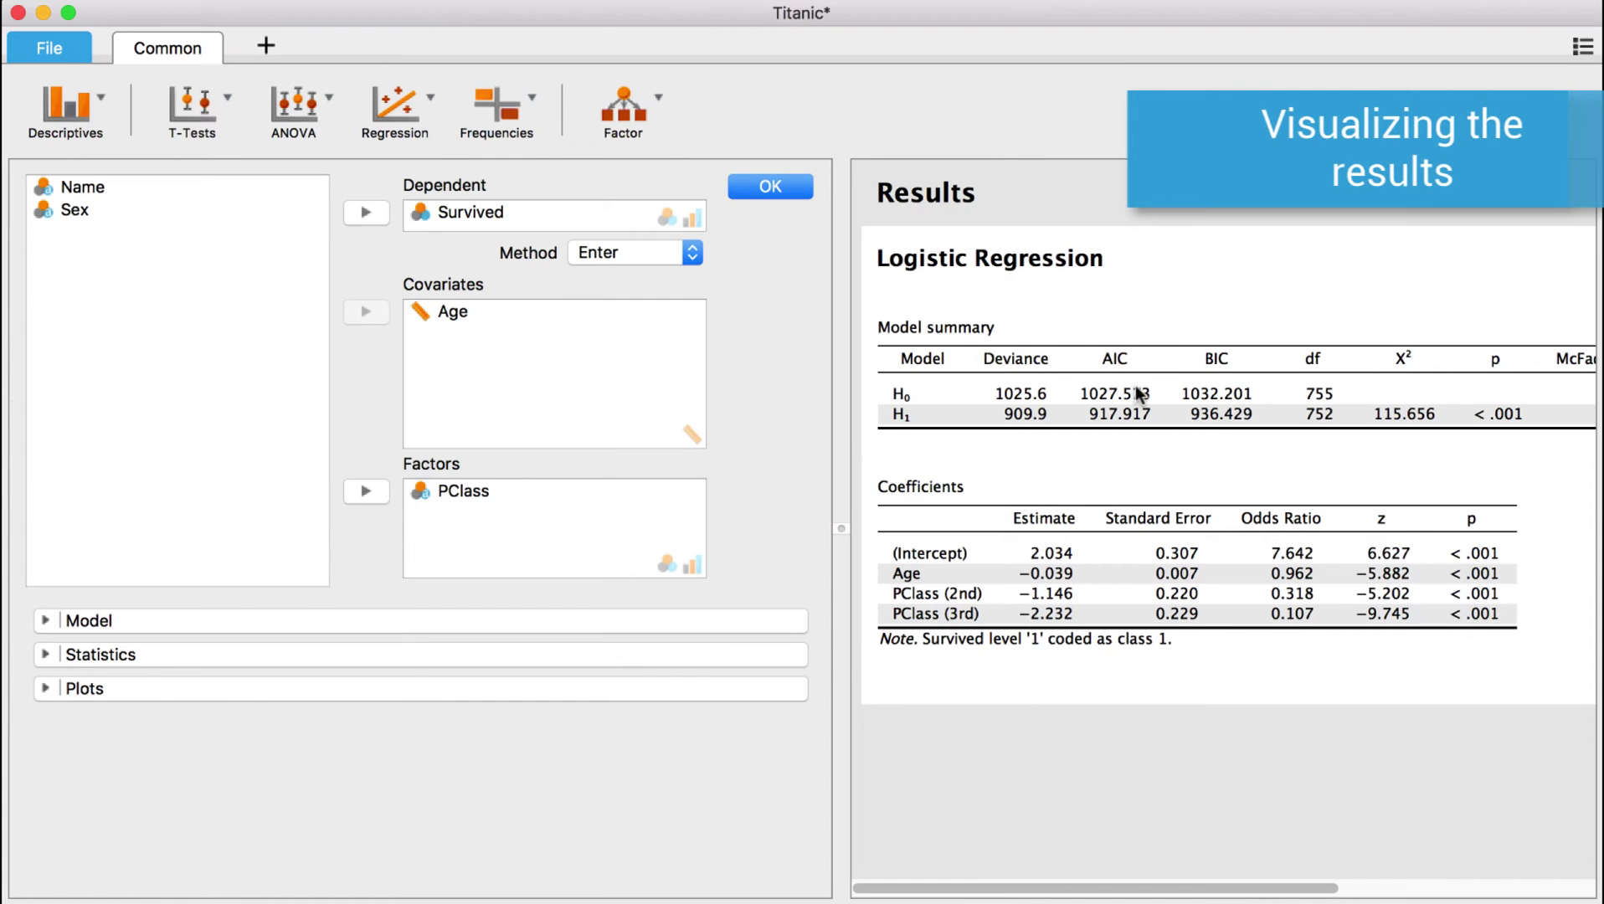
click(47, 689)
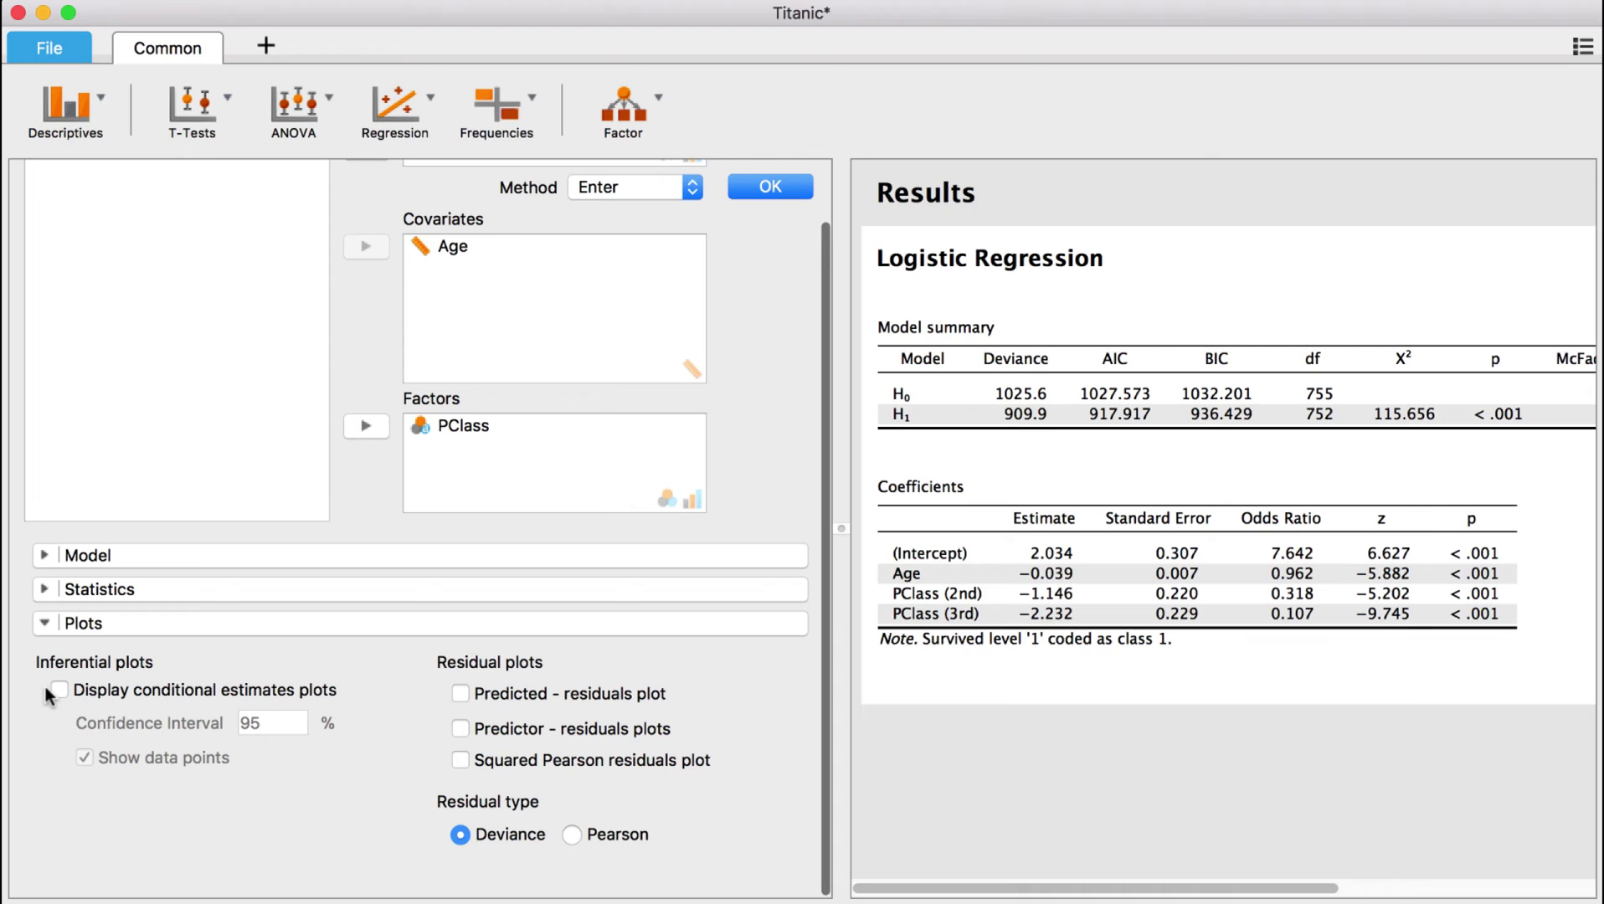
click(60, 691)
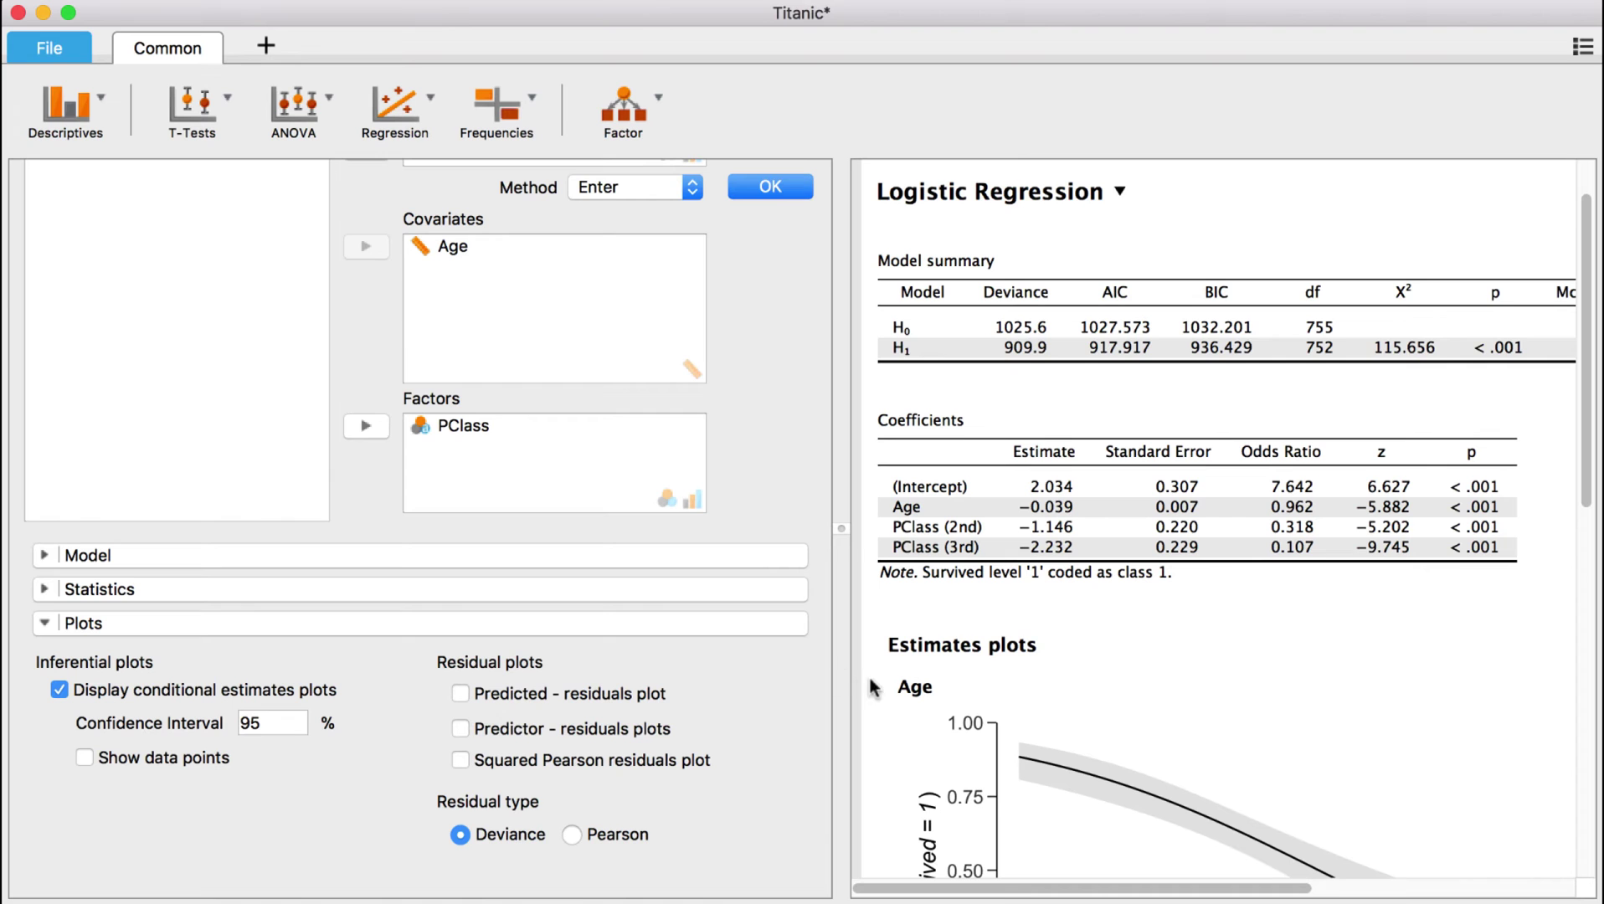
scroll(879, 681, down, 5)
scroll(878, 679, down, 3)
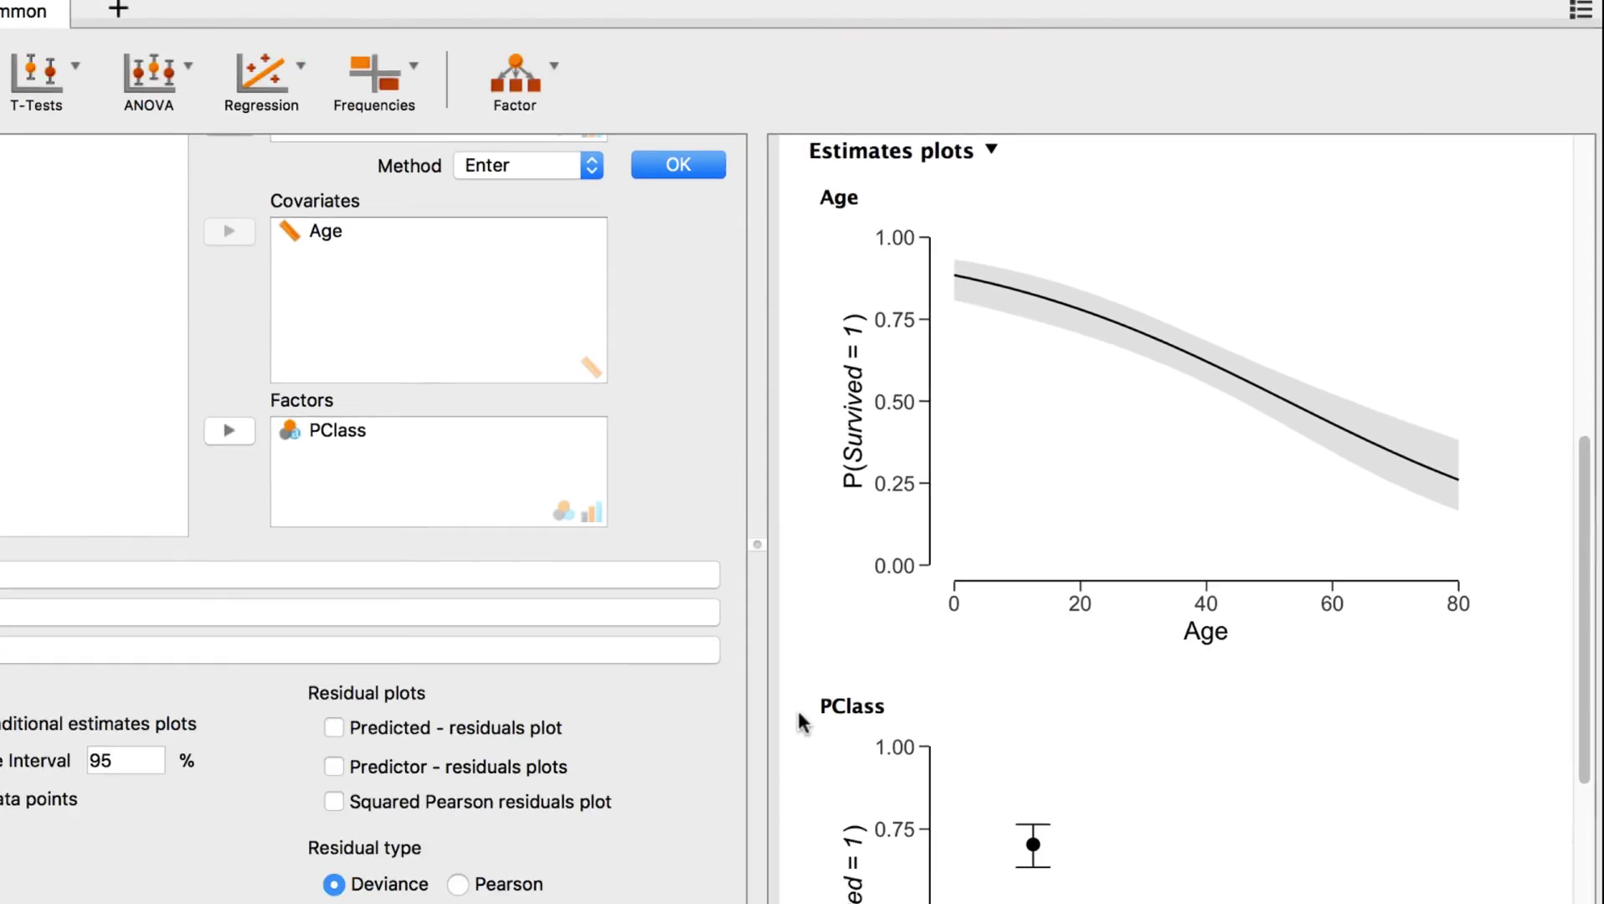
scroll(320, 903, down, 3)
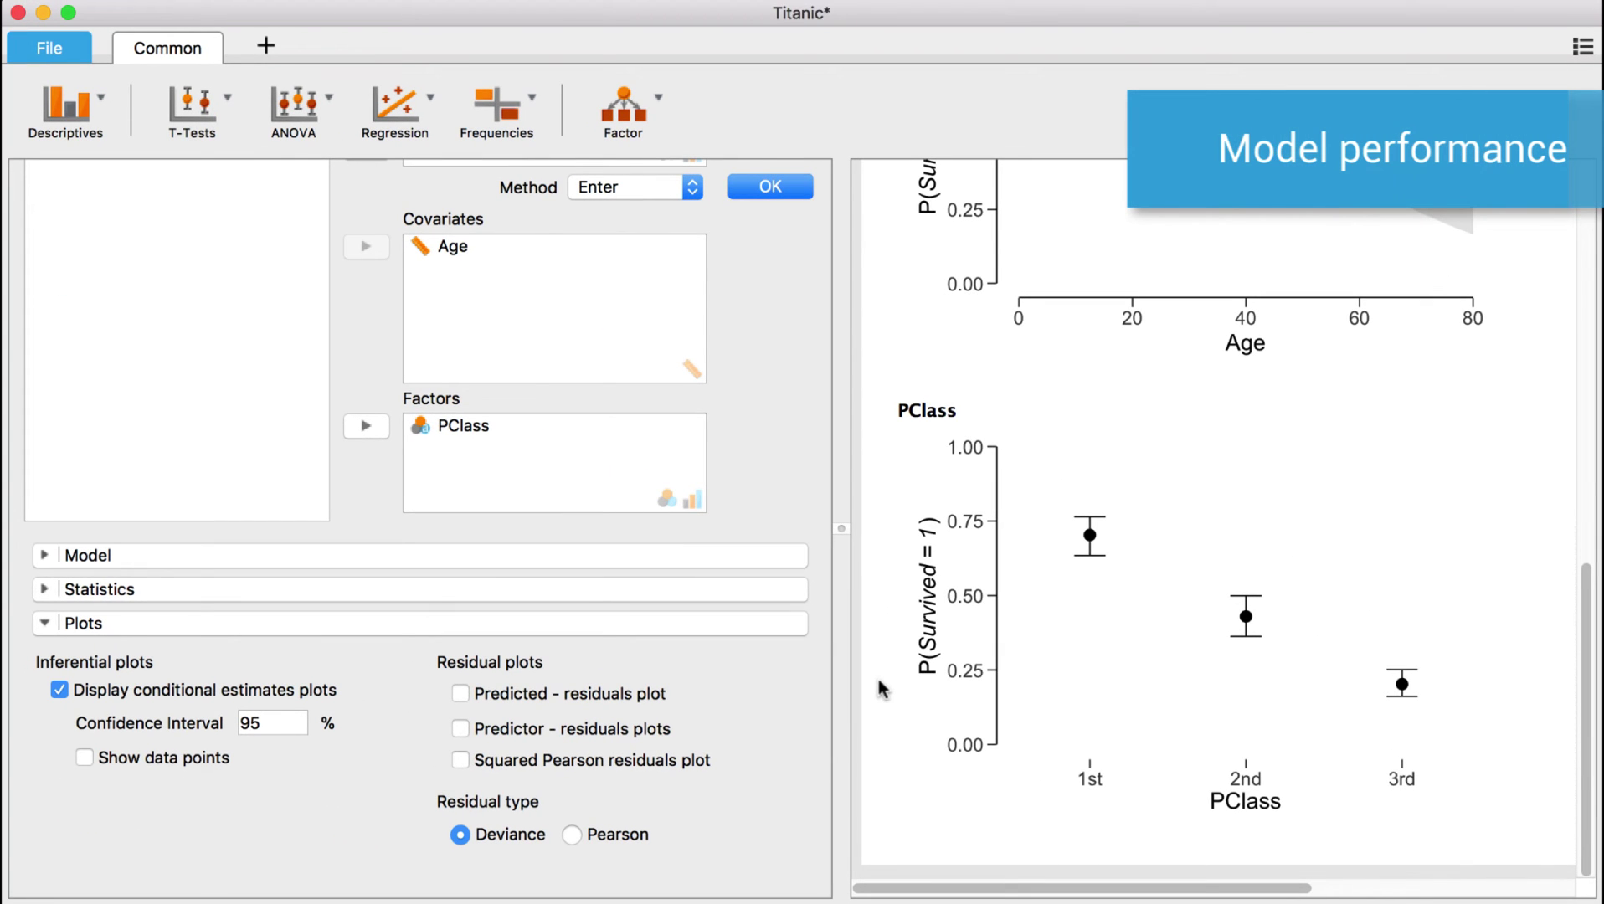
Add a confusion matrix under Performance Diagnostics, shown as proportions (0.463 and 0.209 correct).
click(44, 623)
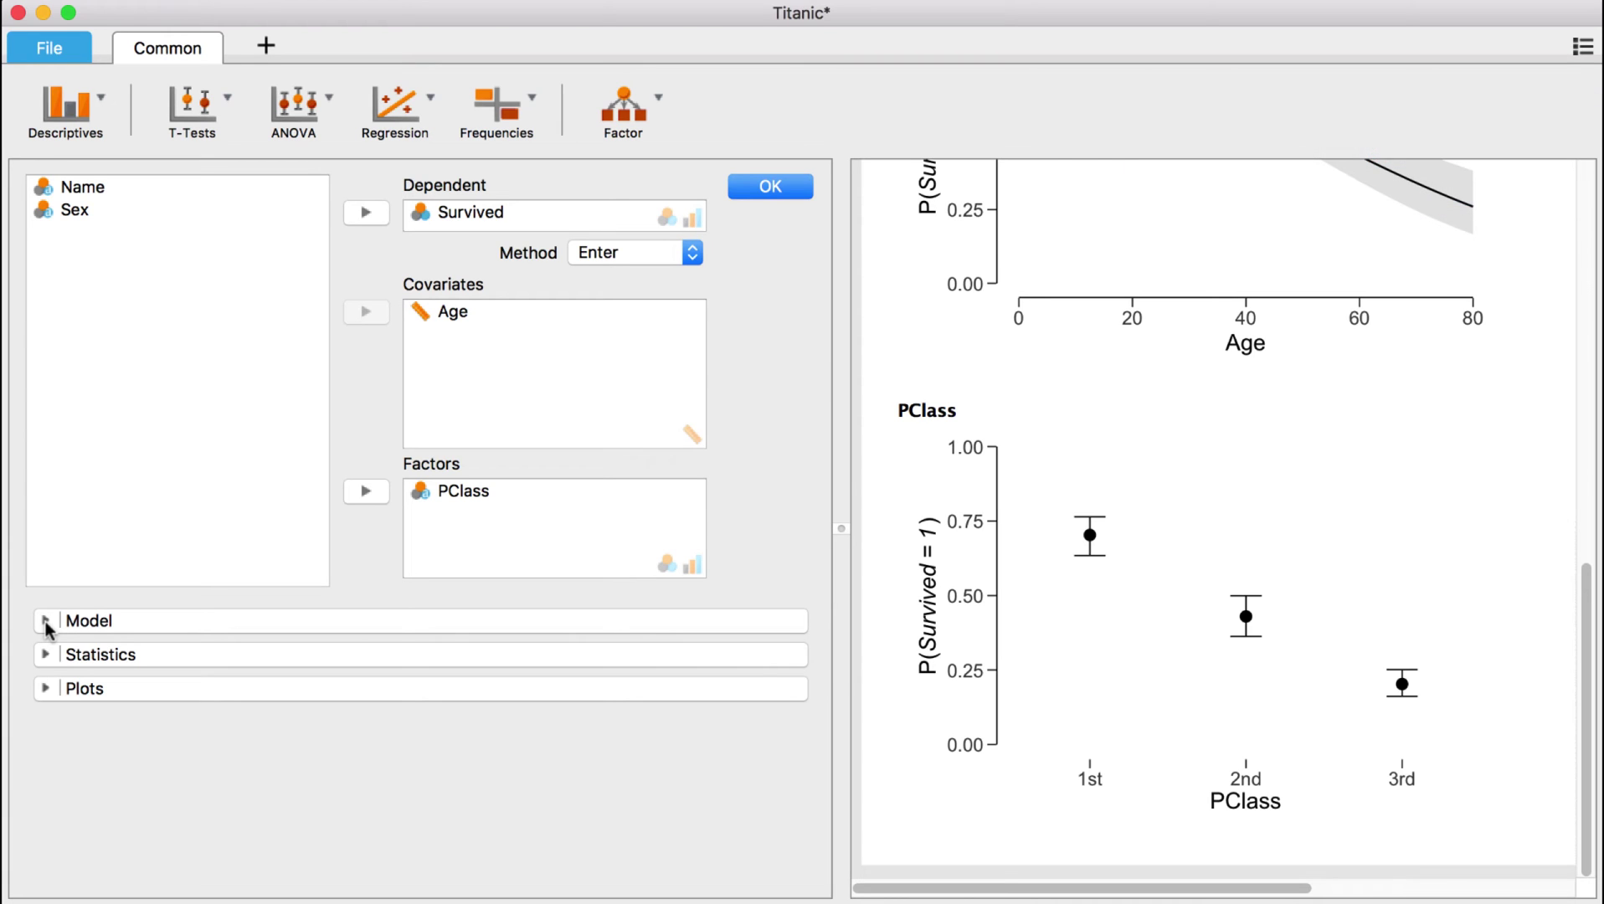
click(45, 655)
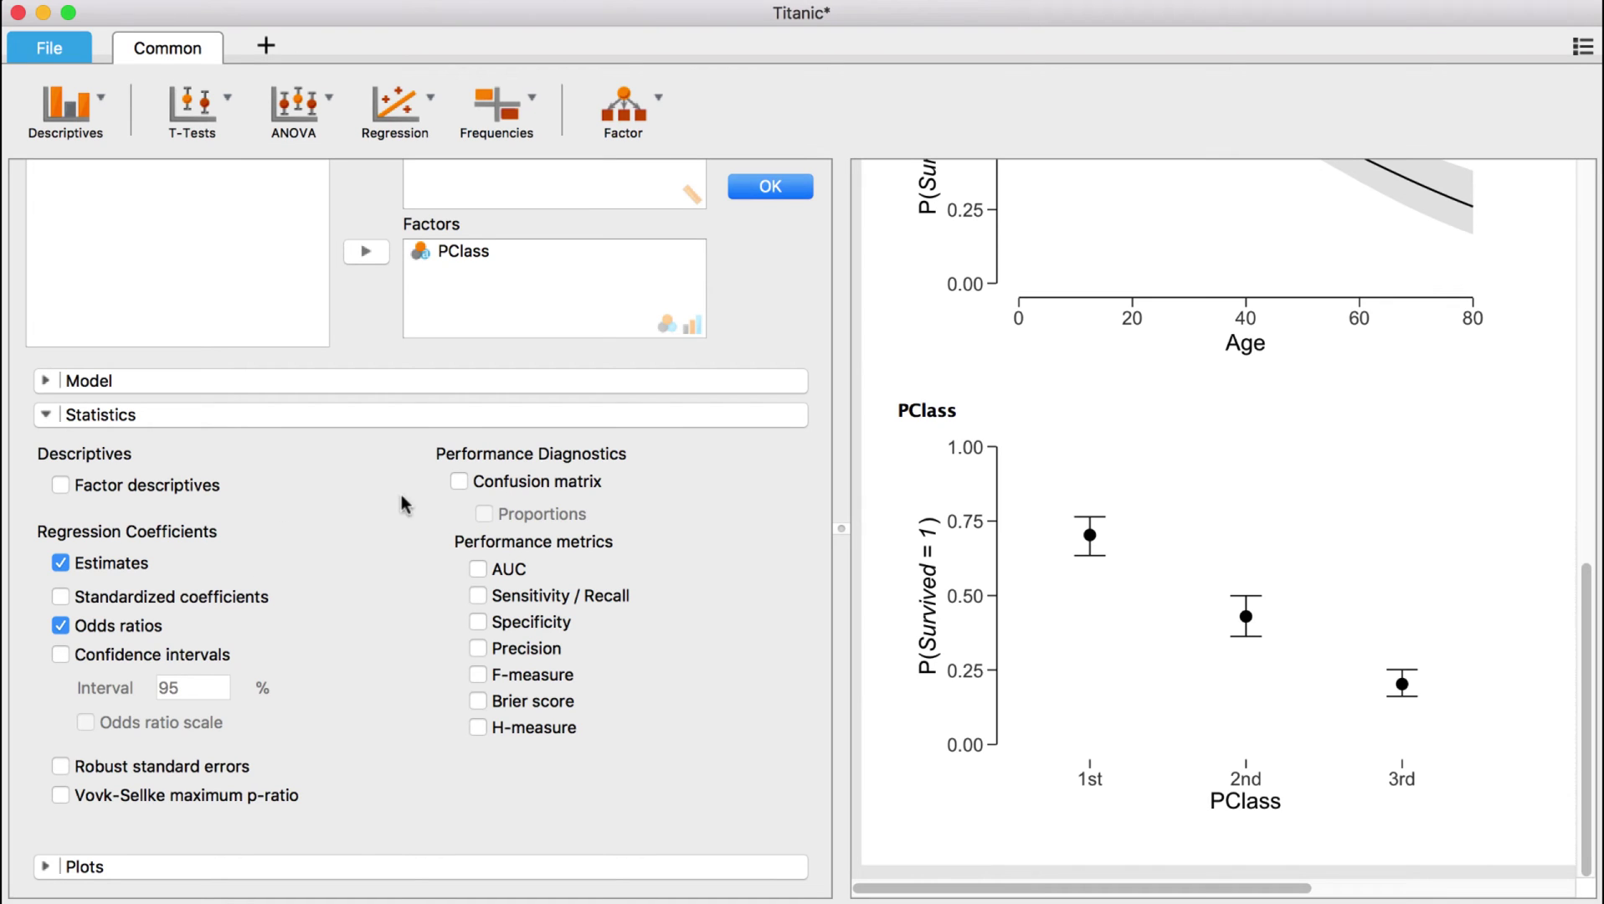
click(460, 482)
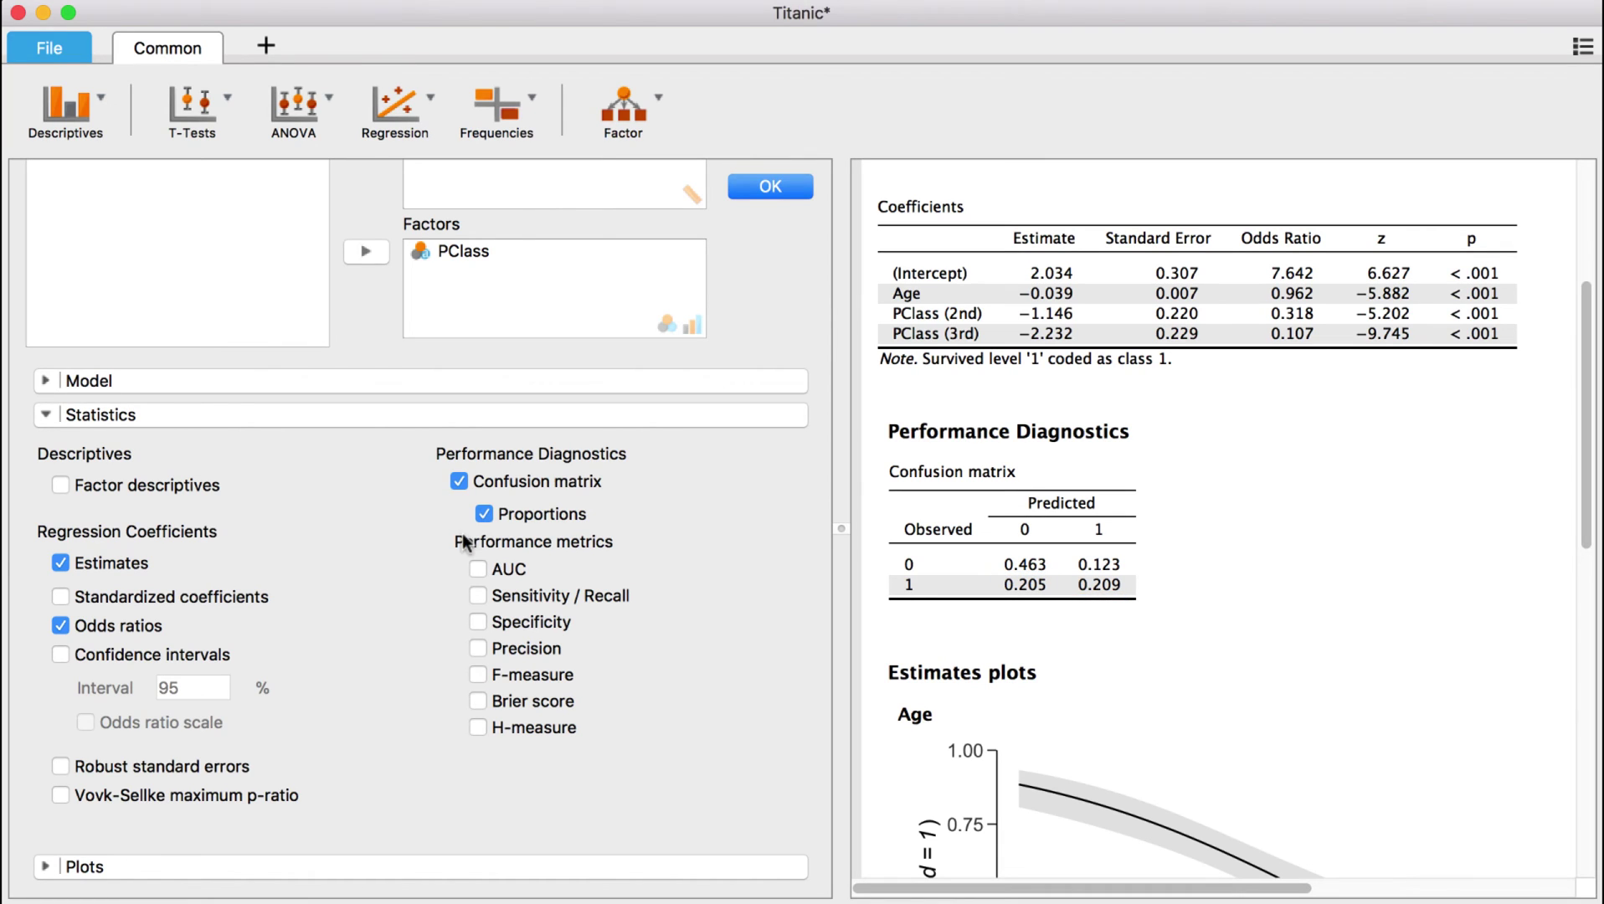
Add Sensitivity (0.505) and Specificity (0.790) to the performance metrics.
click(478, 596)
click(477, 620)
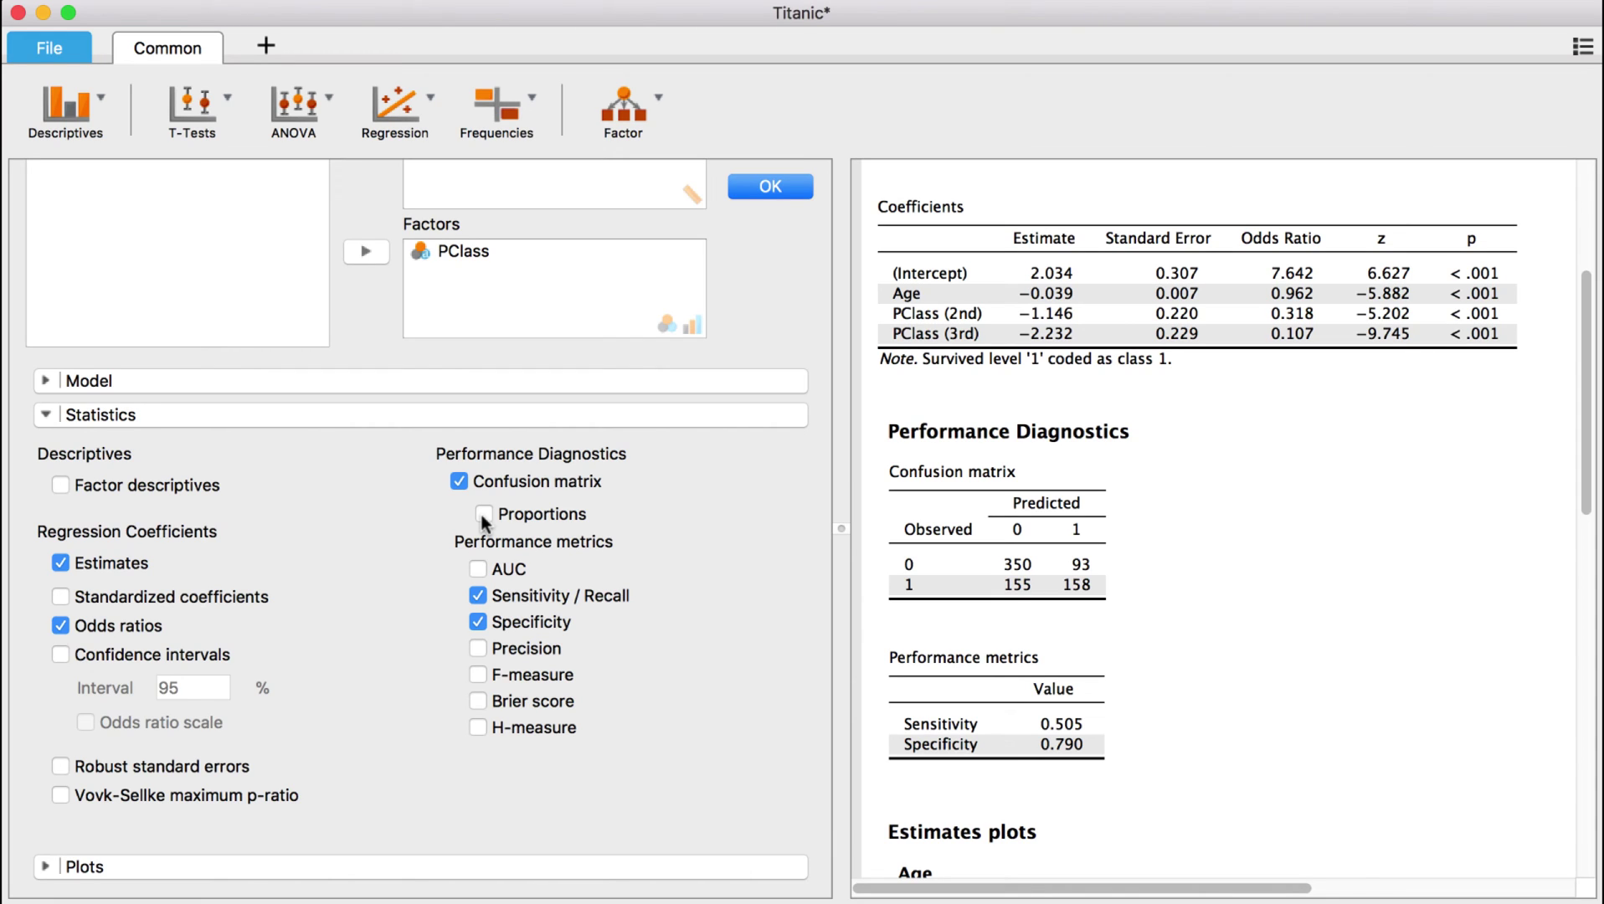
Turn on the Squared Pearson residuals plot under Residual plots.
click(46, 414)
click(46, 689)
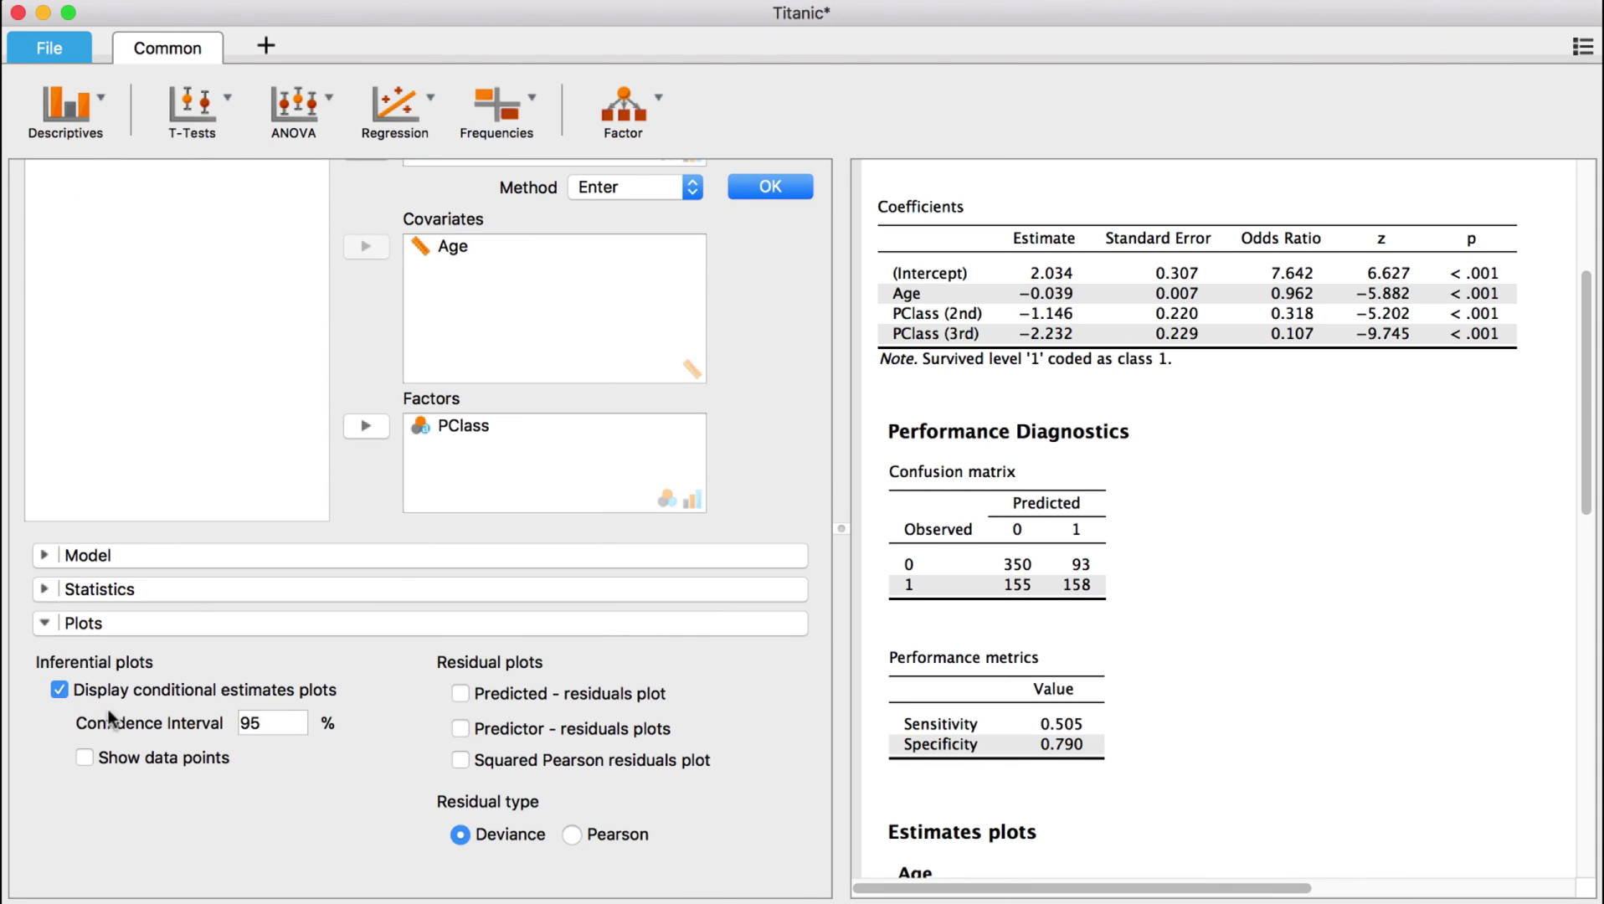
click(460, 761)
scroll(942, 765, down, 15)
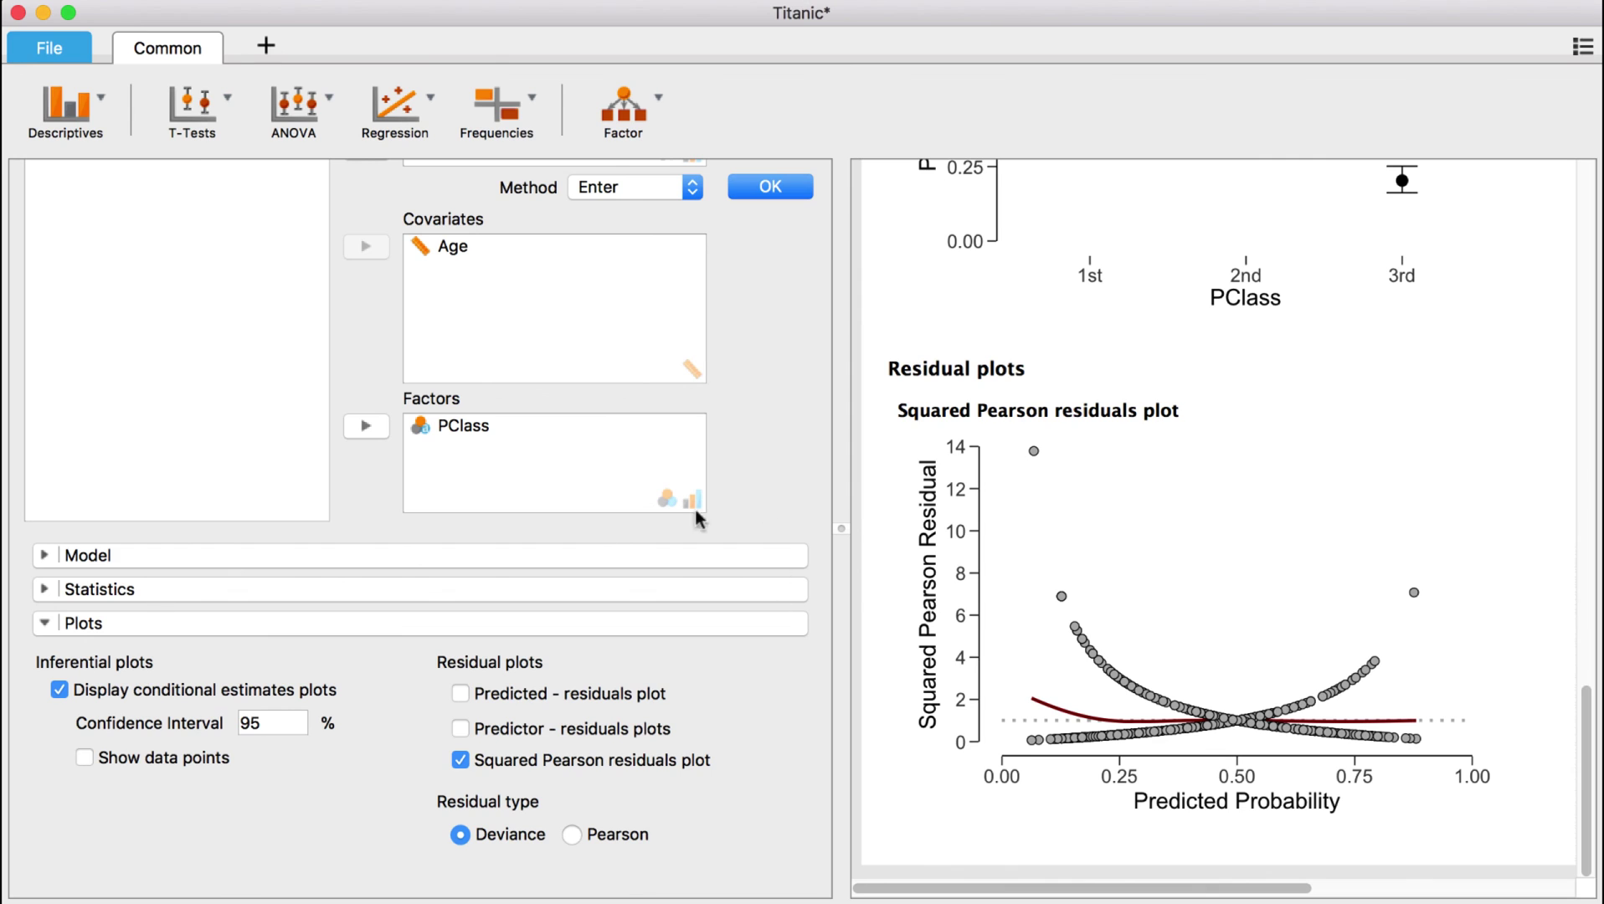
Close the logistic regression settings and scroll the results back to the top.
click(46, 623)
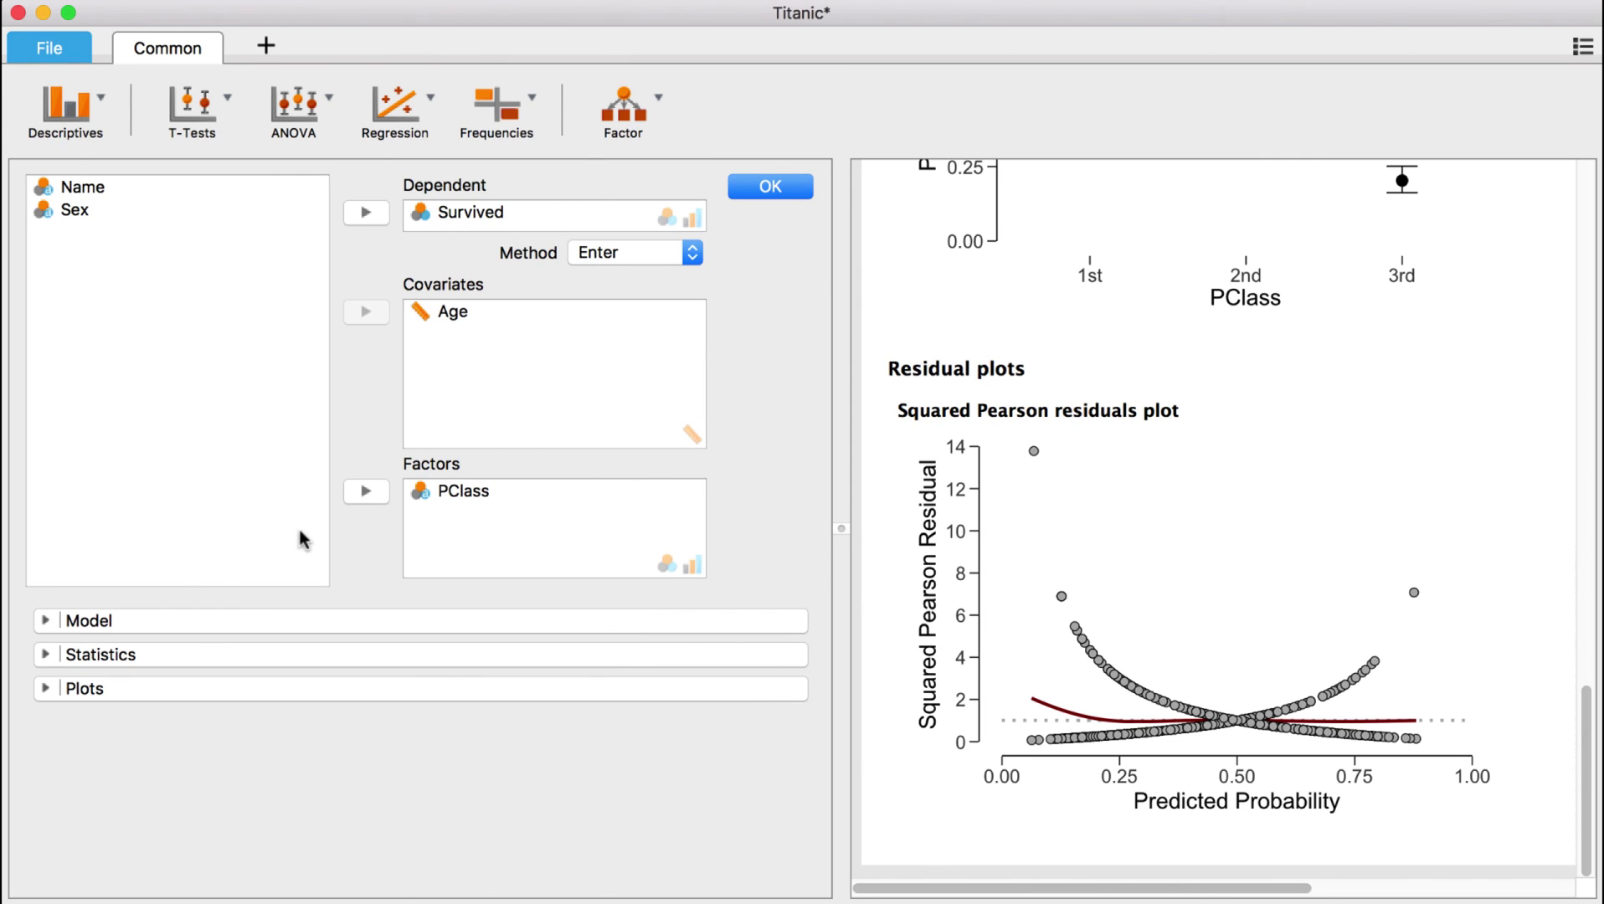
click(771, 186)
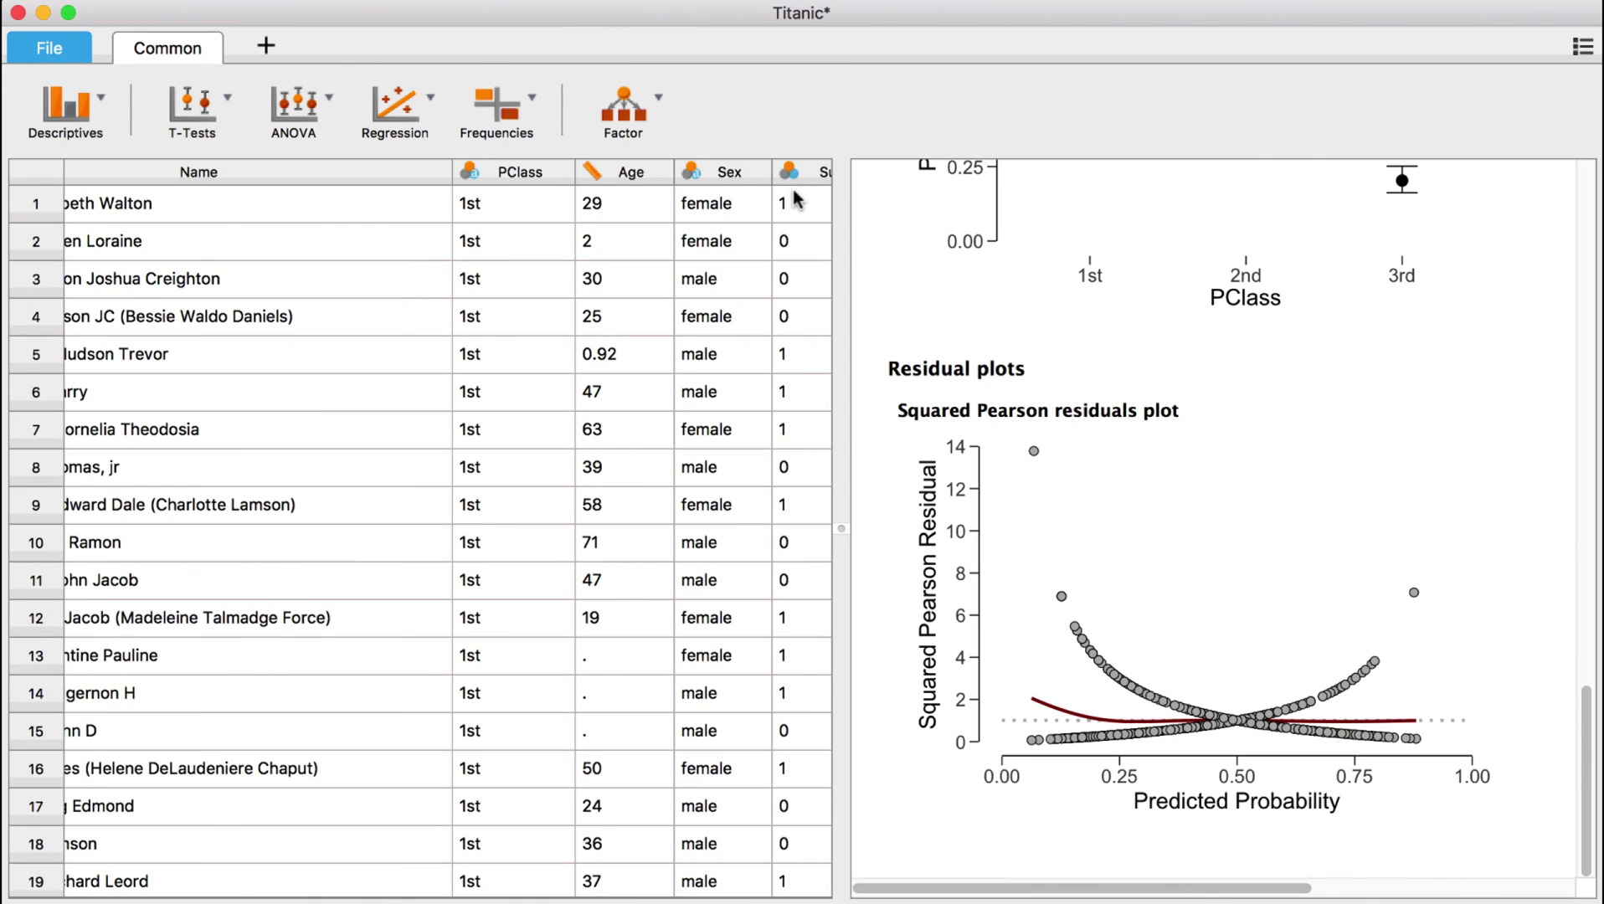
scroll(946, 233, up, 2)
scroll(947, 228, up, 15)
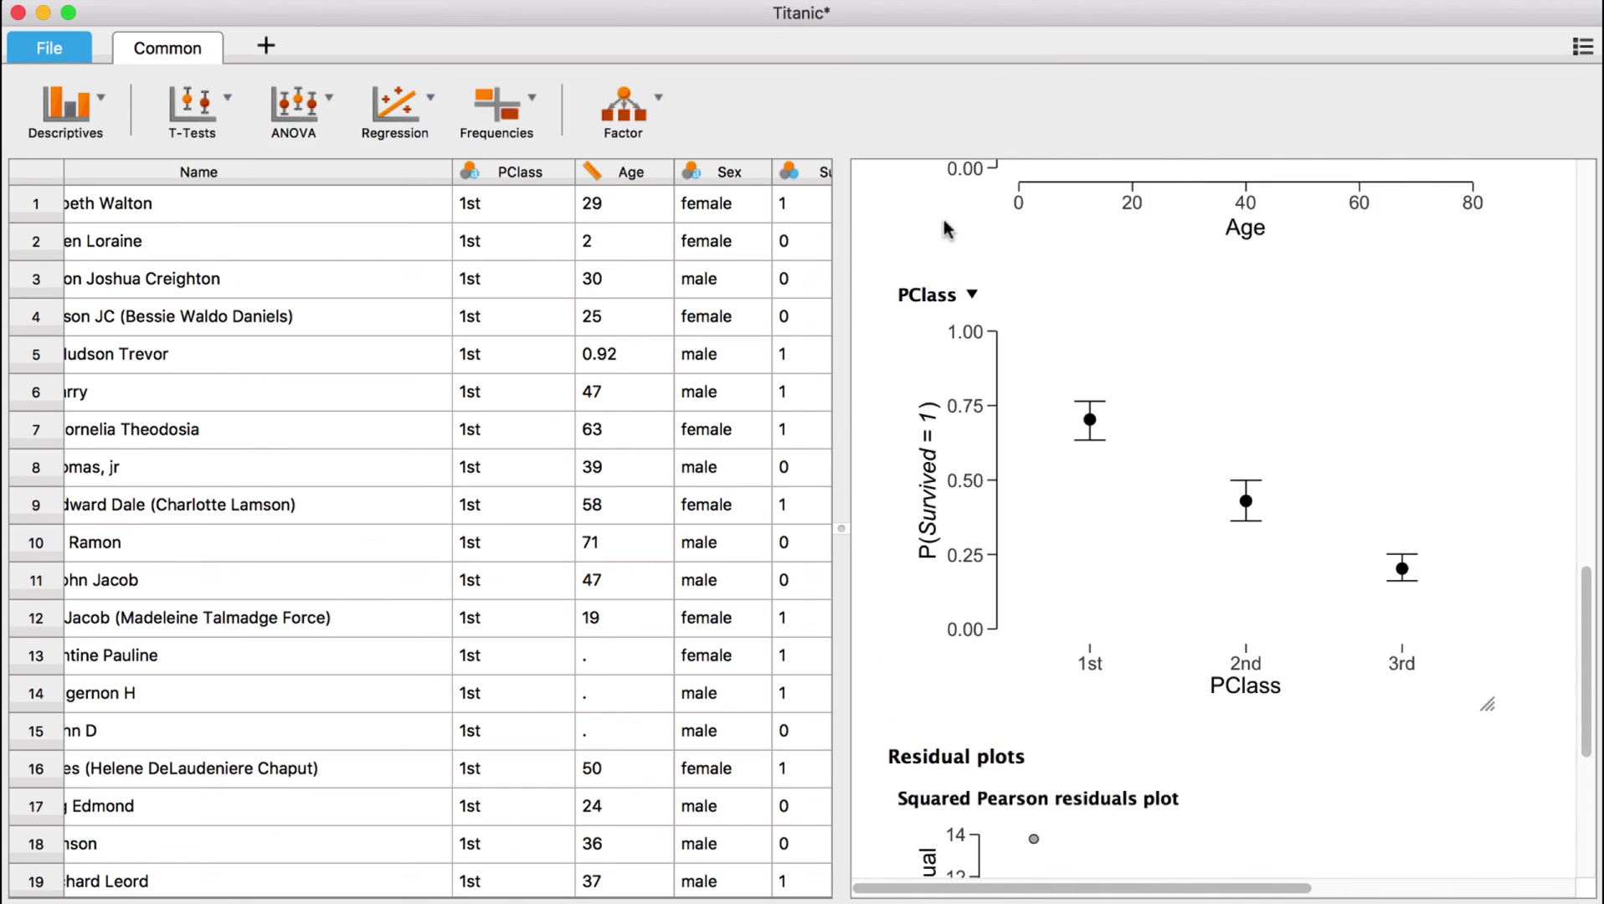
scroll(947, 229, up, 3)
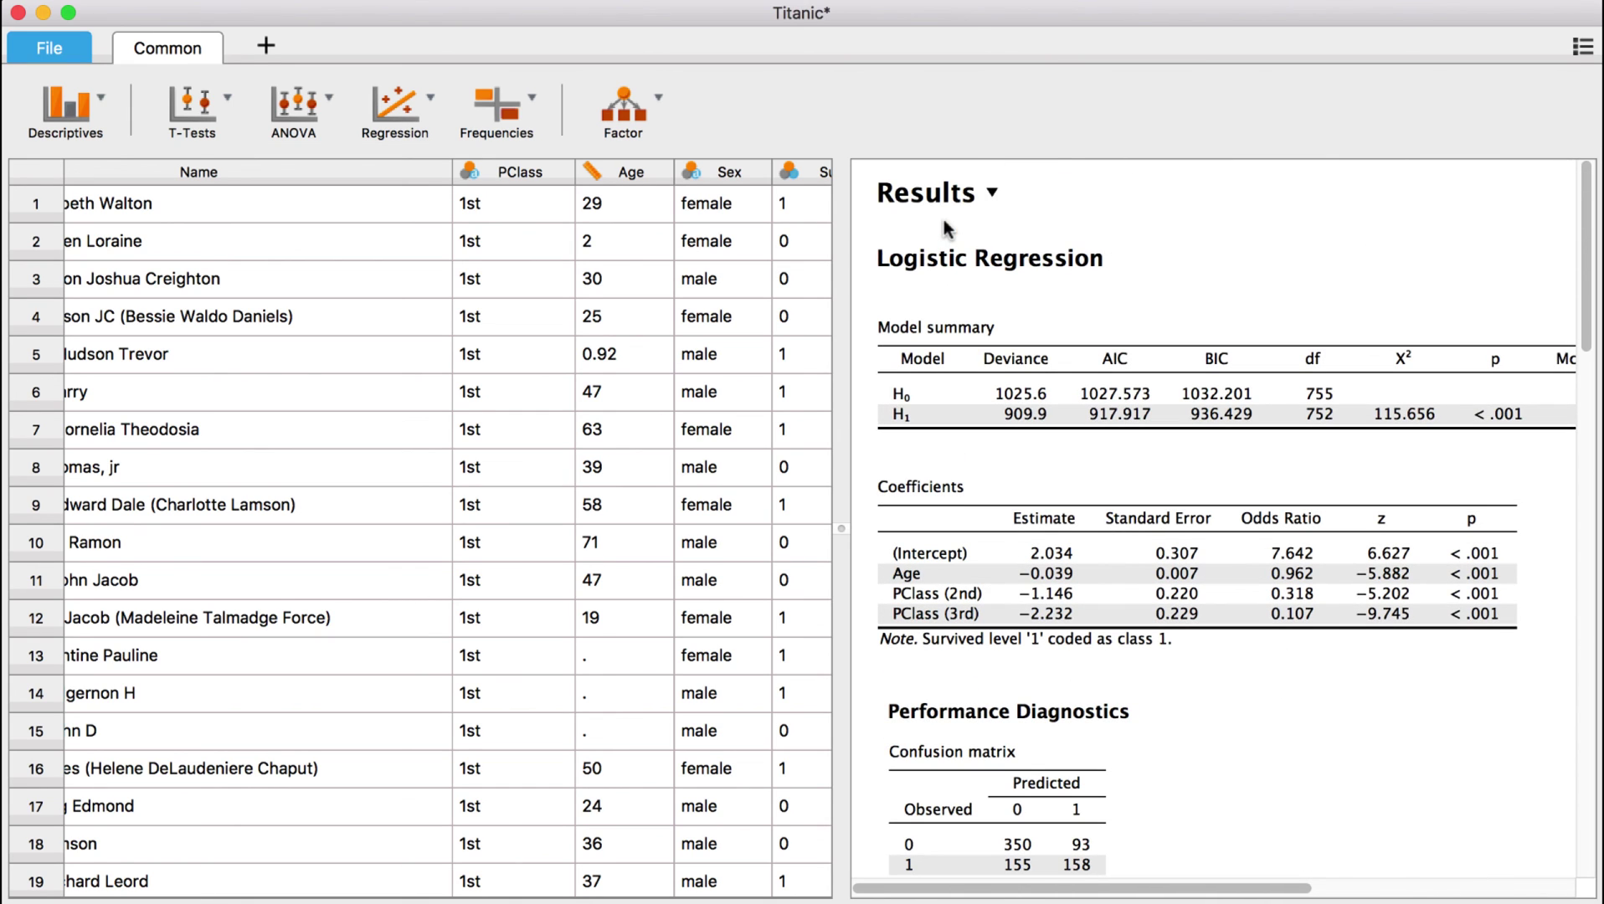